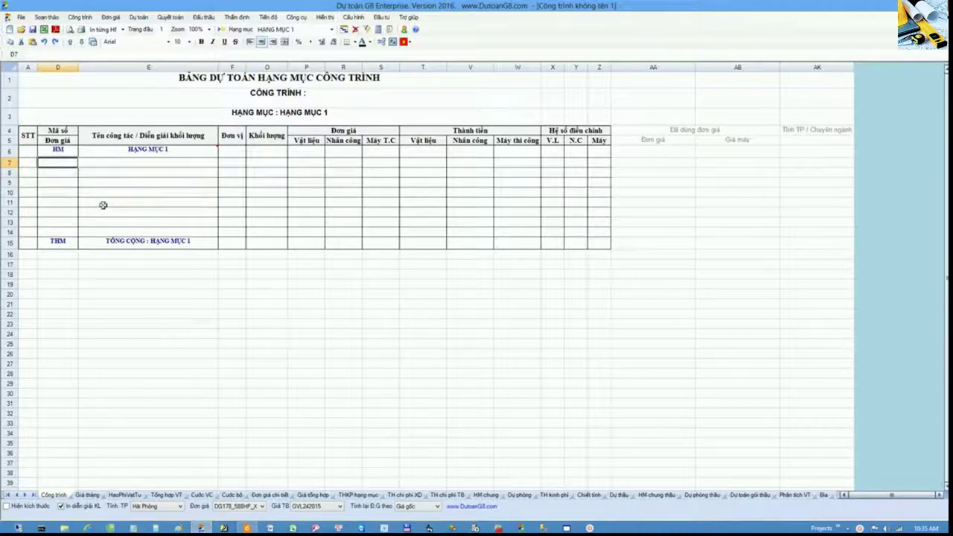
Step: Add work items AI.11111, AI.11113, AI.11131 and AI.11221 to the estimate
text(=)
click(90, 176)
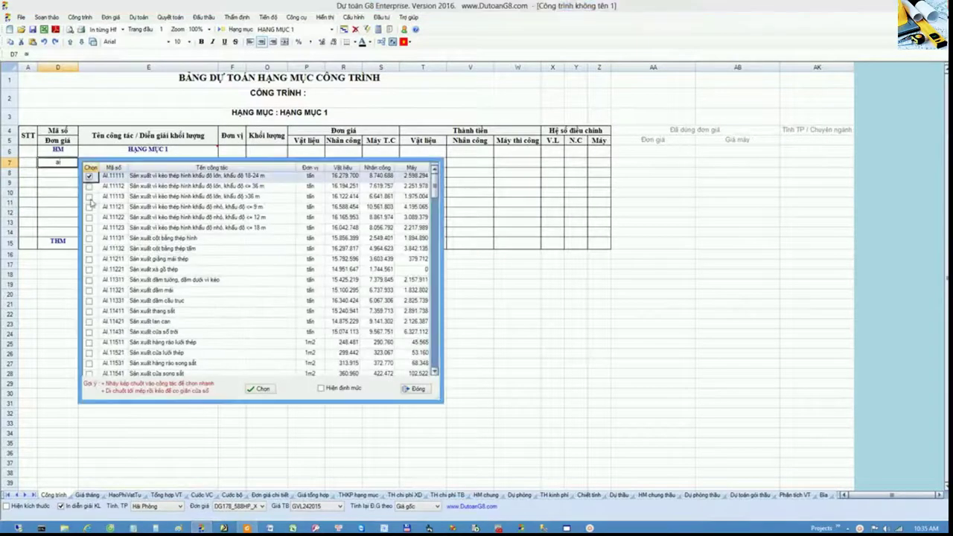
click(89, 196)
click(89, 237)
click(89, 269)
click(257, 389)
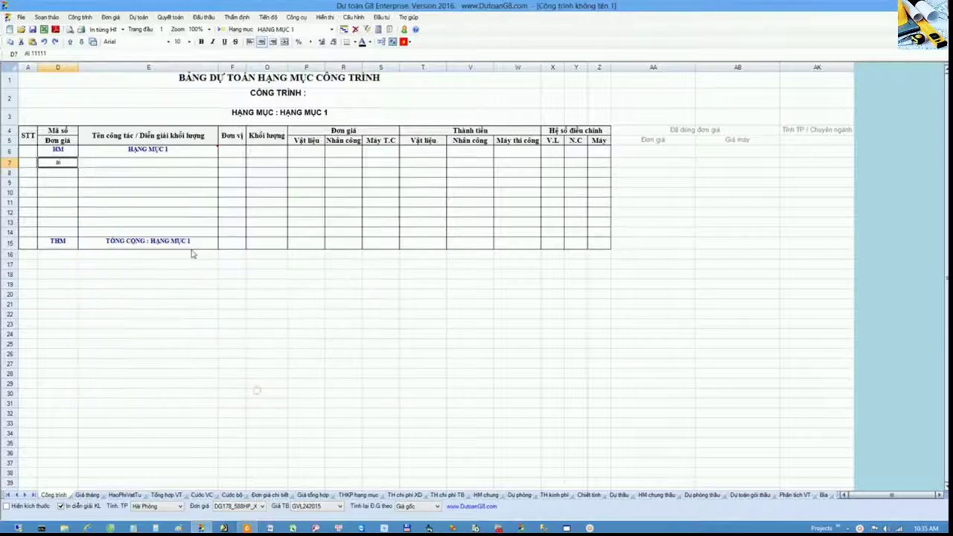
Step: Enter quantities 11, 222, 33 and 445 for the four steel items in rows 7–10
text(11 222 )
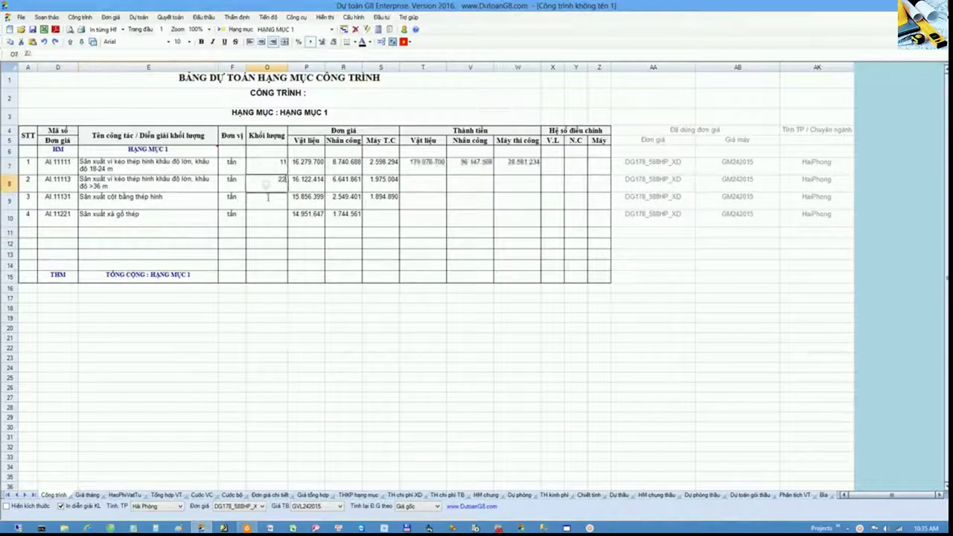
text(33 445)
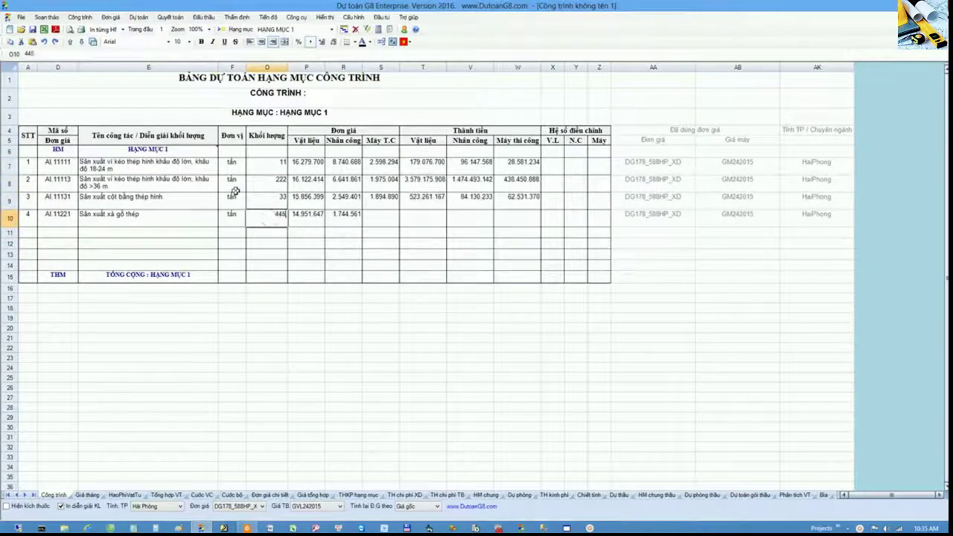
key(Return)
click(152, 219)
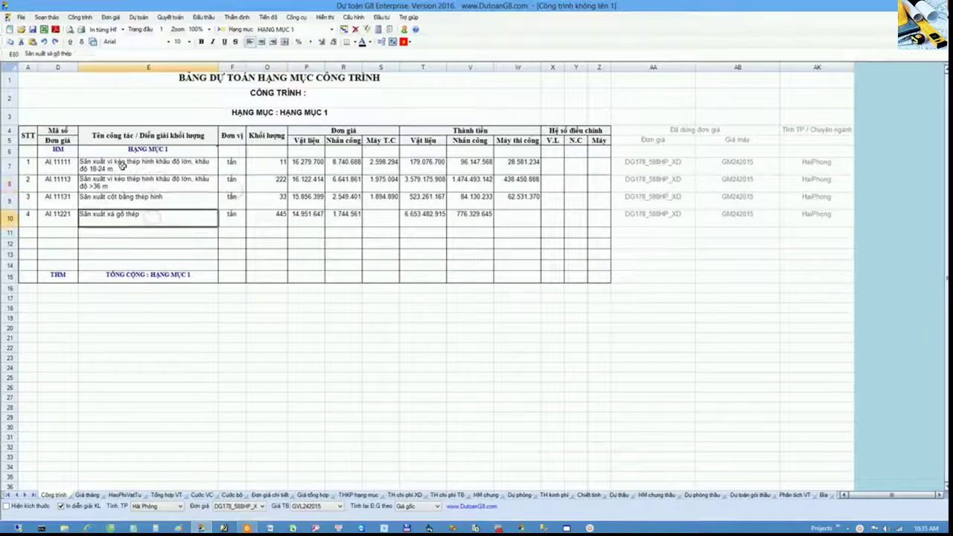
drag(67, 163, 274, 220)
click(262, 178)
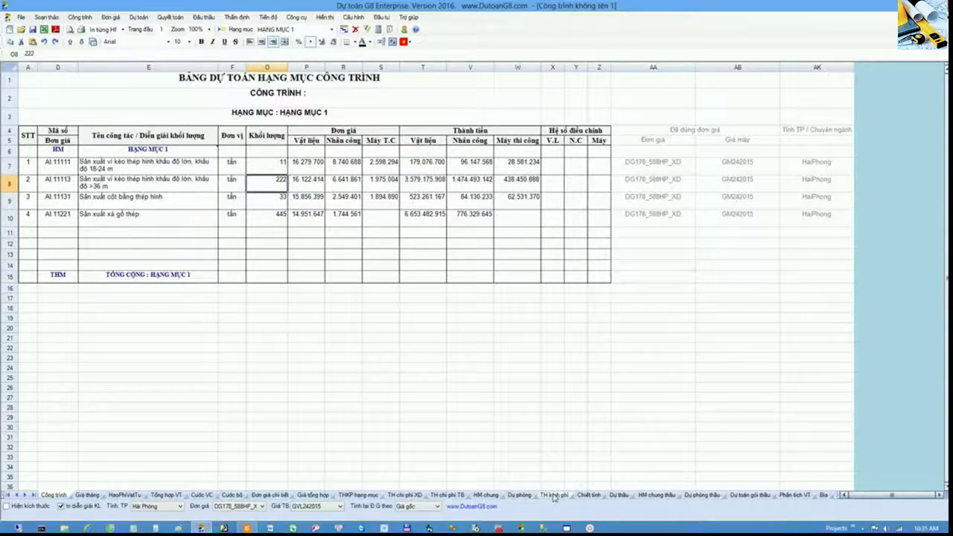
click(554, 496)
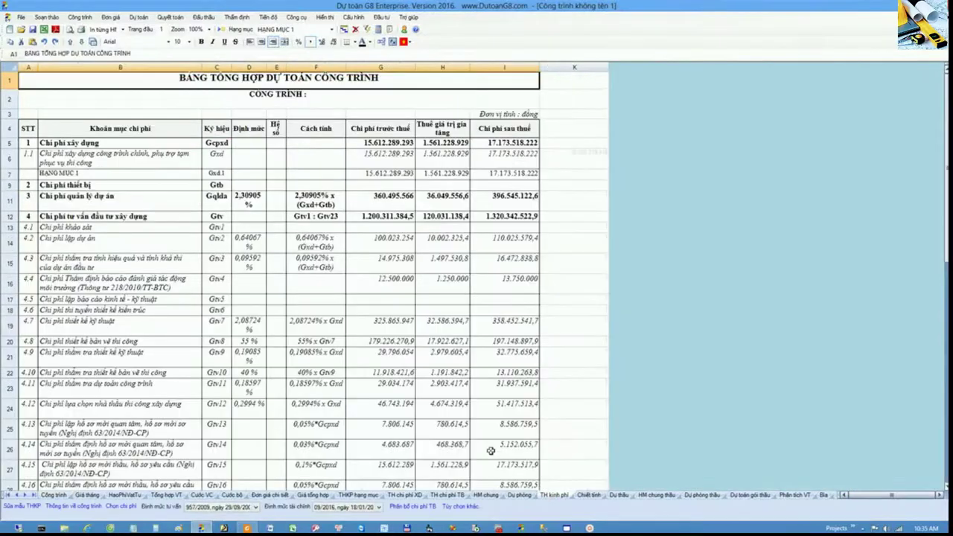
Step: Review the TH kinh phí cost lines down to section 7, then bring up the Thông tư 09/2016/TT-BTC PDF
click(350, 362)
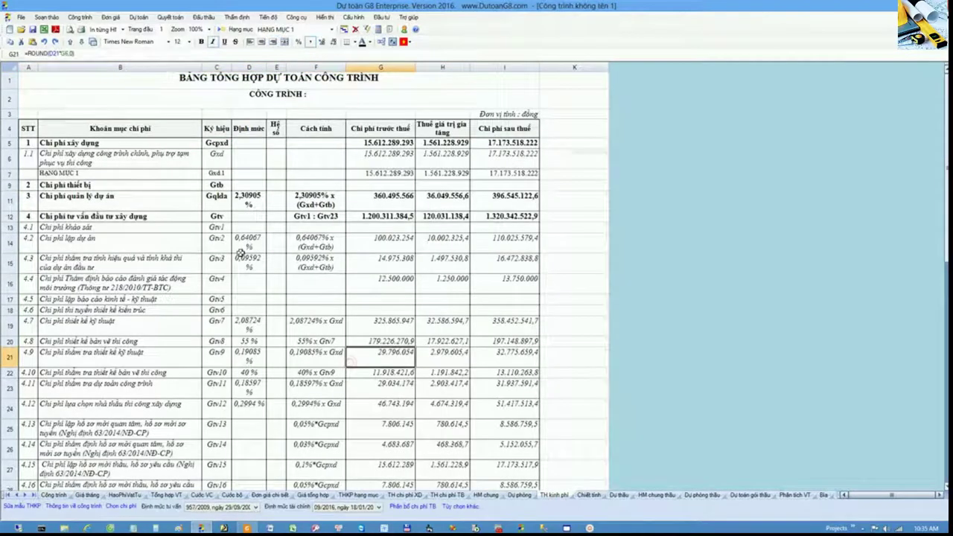
click(173, 80)
click(250, 99)
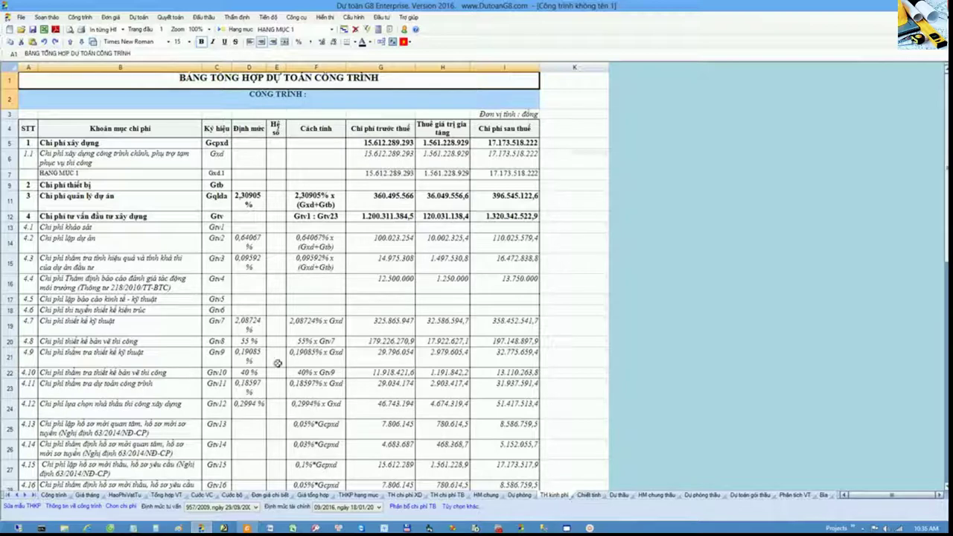
click(206, 350)
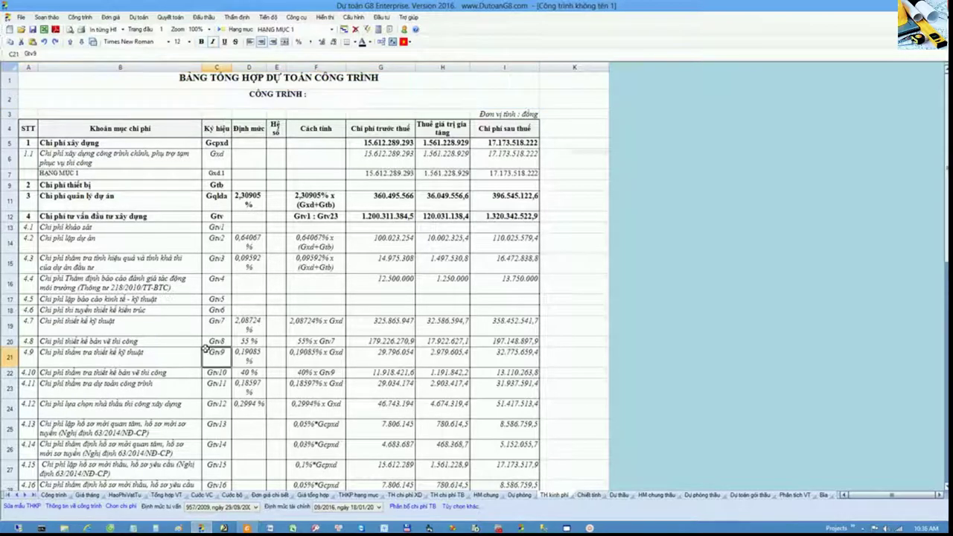
click(162, 309)
scroll(163, 309, down, 7)
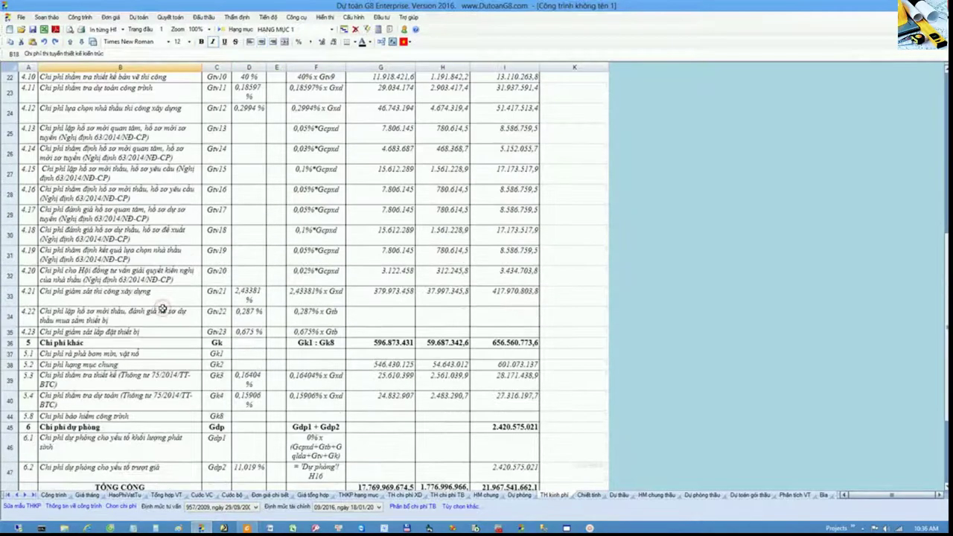
scroll(162, 308, down, 3)
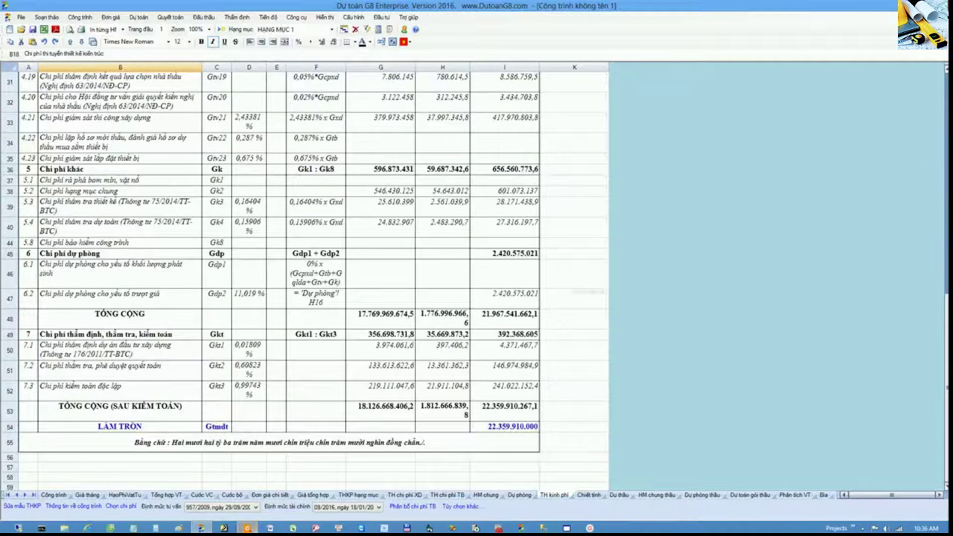
click(248, 527)
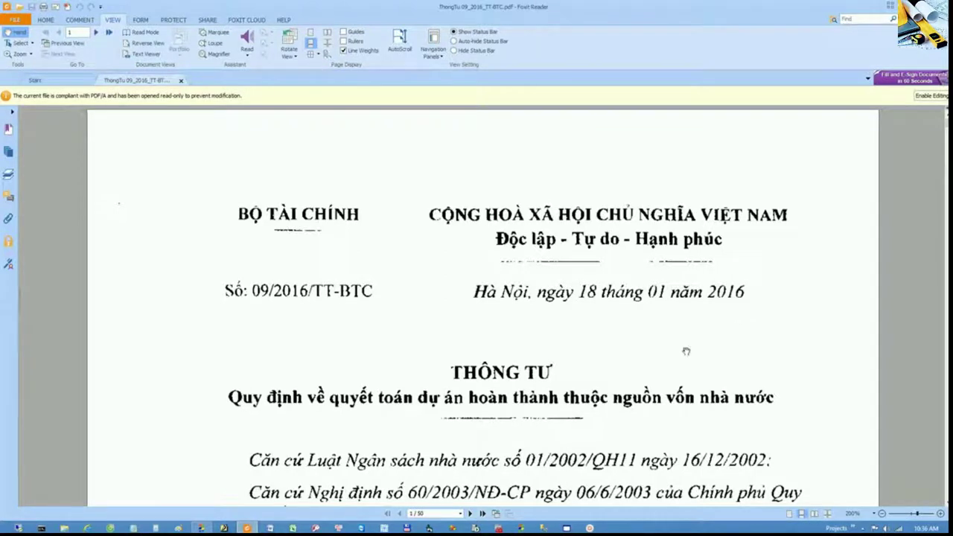
Step: Go to page 19 of Thông tư 09/2016/TT-BTC and scroll down to Điều 21
click(436, 515)
text(19)
key(Return)
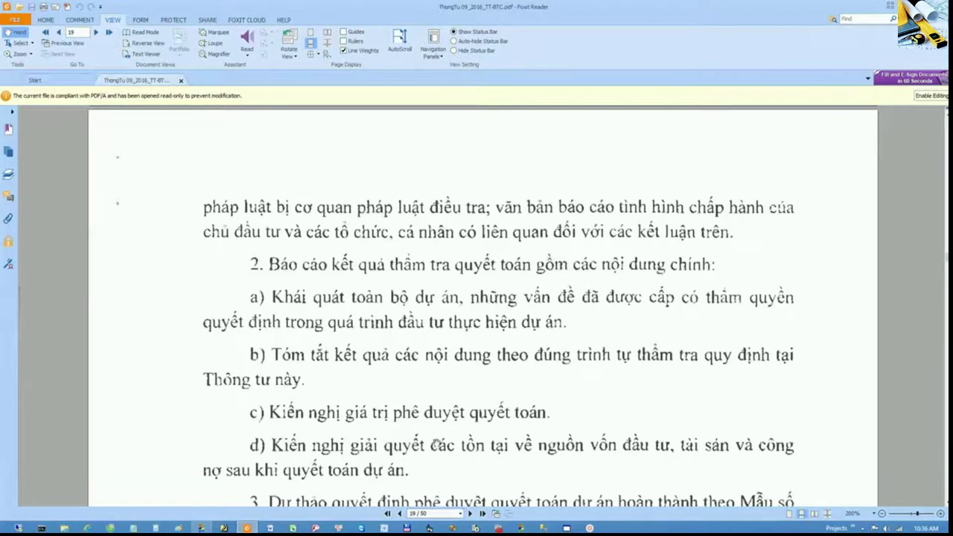
scroll(438, 443, down, 8)
scroll(438, 443, down, 5)
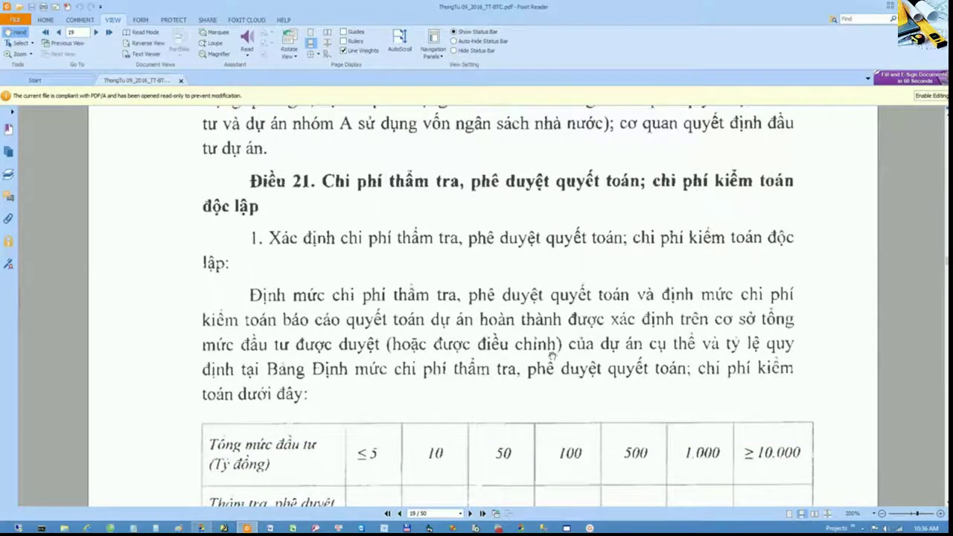
scroll(554, 357, down, 4)
Step: Adjust the PDF view so the Điều 21 approval and audit rate rows are readable
scroll(534, 296, up, 2)
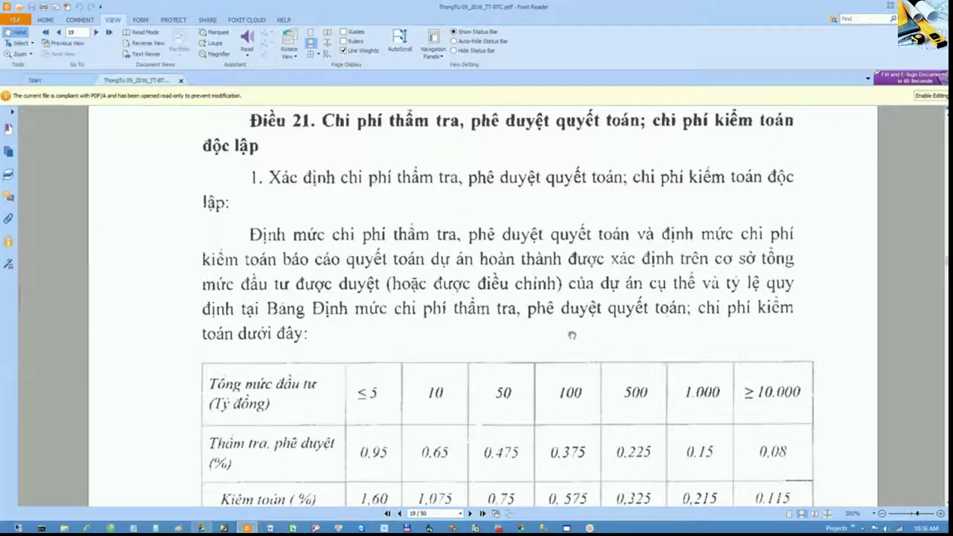
scroll(569, 336, down, 3)
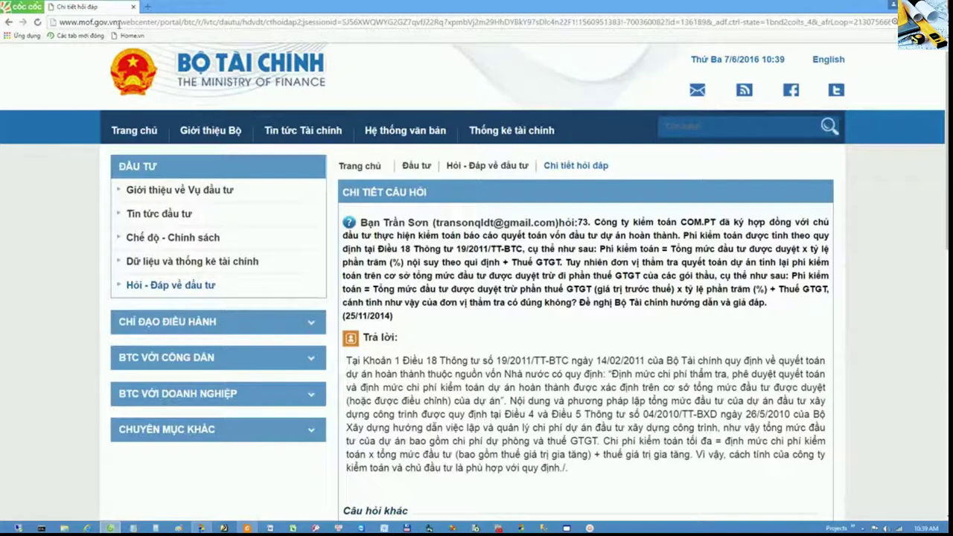
Step: Highlight the Q&A header details: question no. 73, the asker's company and date 25/11/2014
drag(118, 21, 60, 21)
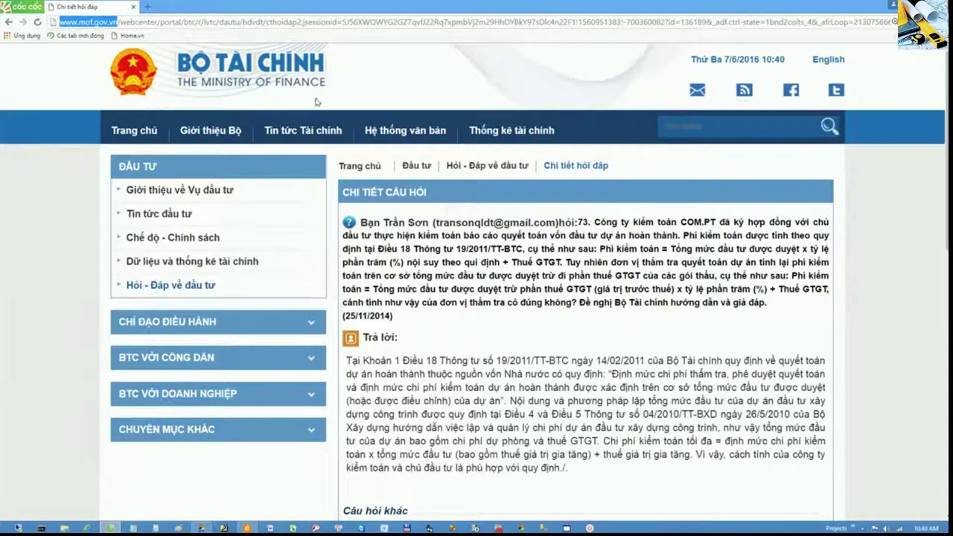
click(492, 326)
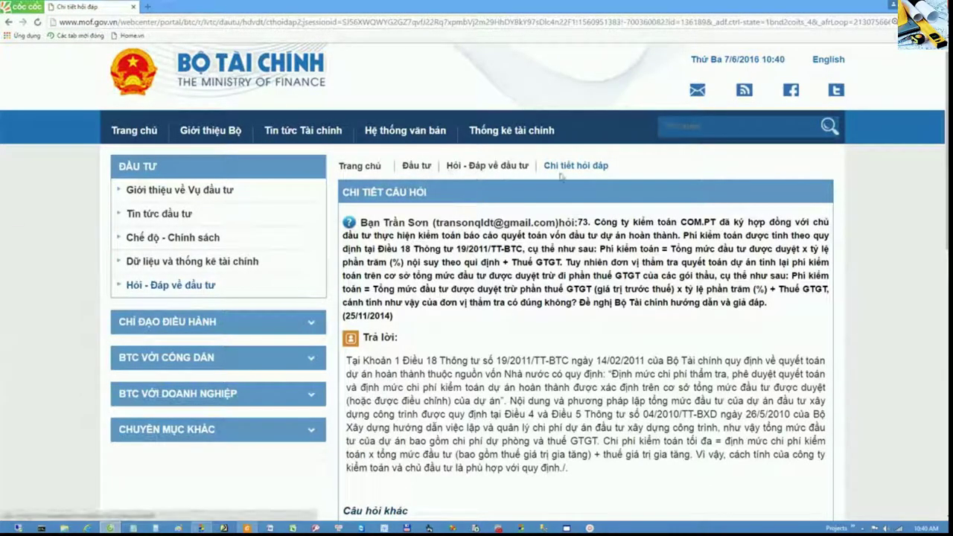
drag(594, 222, 559, 222)
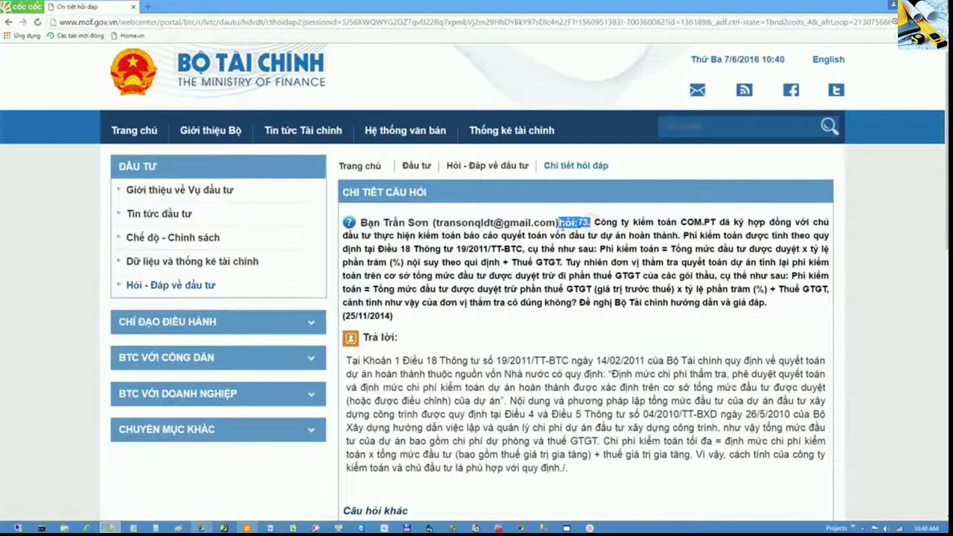
drag(653, 221, 717, 224)
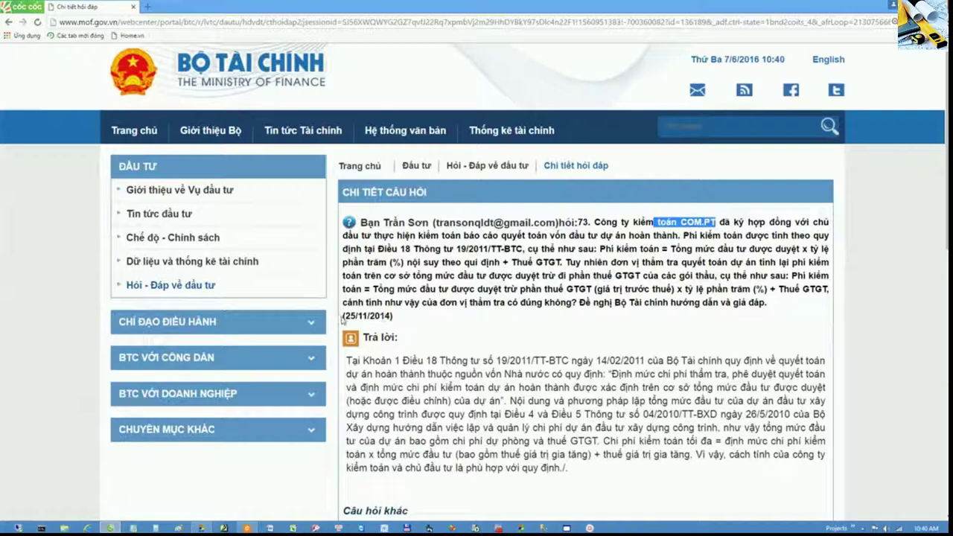
drag(345, 316, 393, 316)
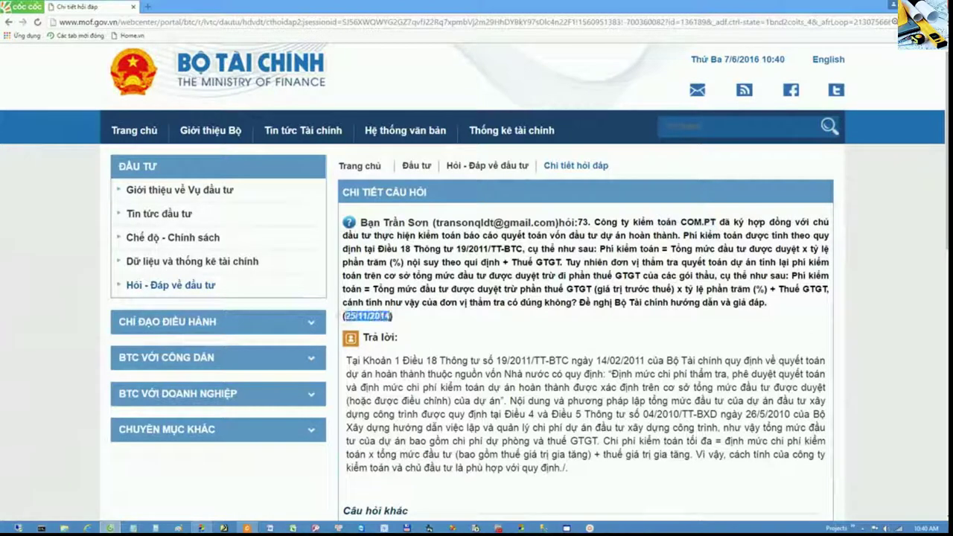
click(533, 339)
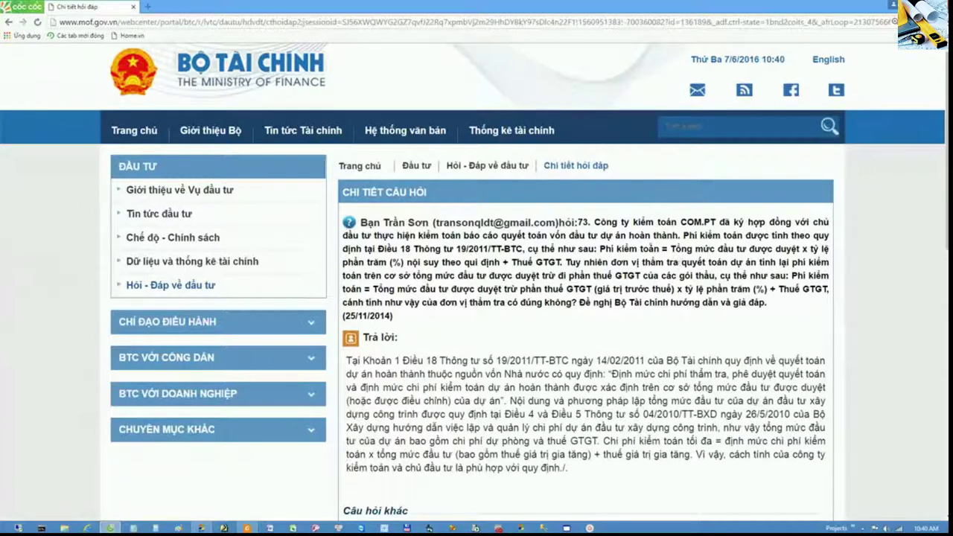
Step: Highlight the question's passages on the settlement report, total investment and audit fee interpolation and recalculation
drag(612, 222, 747, 222)
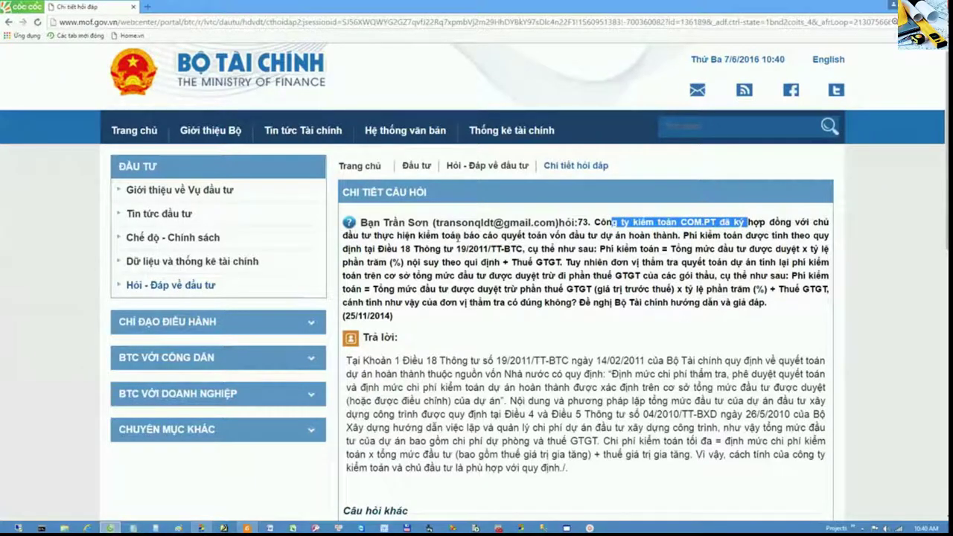
drag(456, 235, 640, 235)
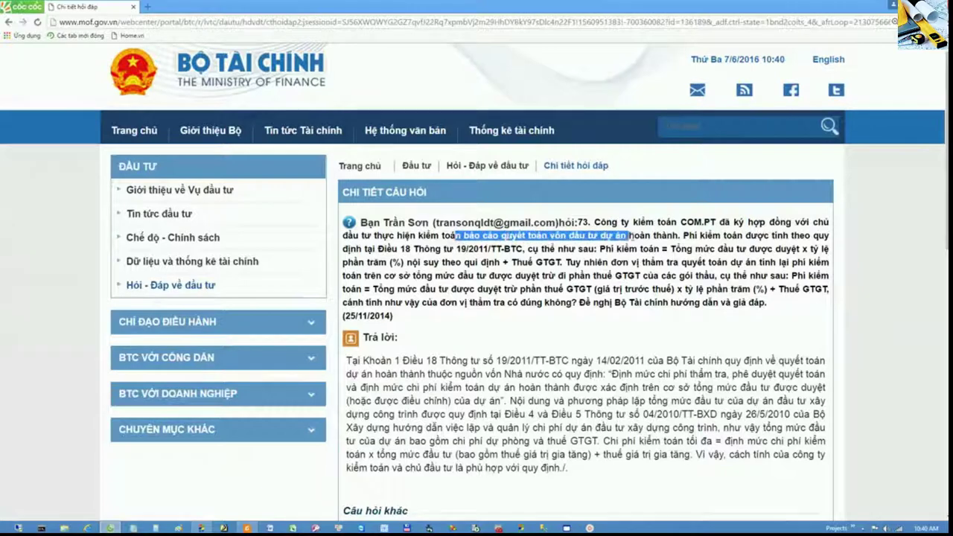
click(706, 240)
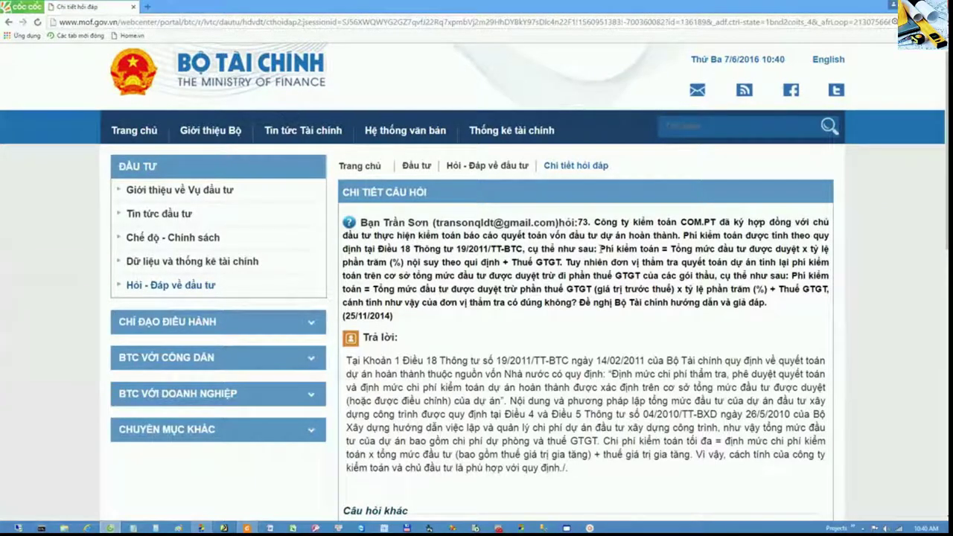
drag(602, 249, 774, 250)
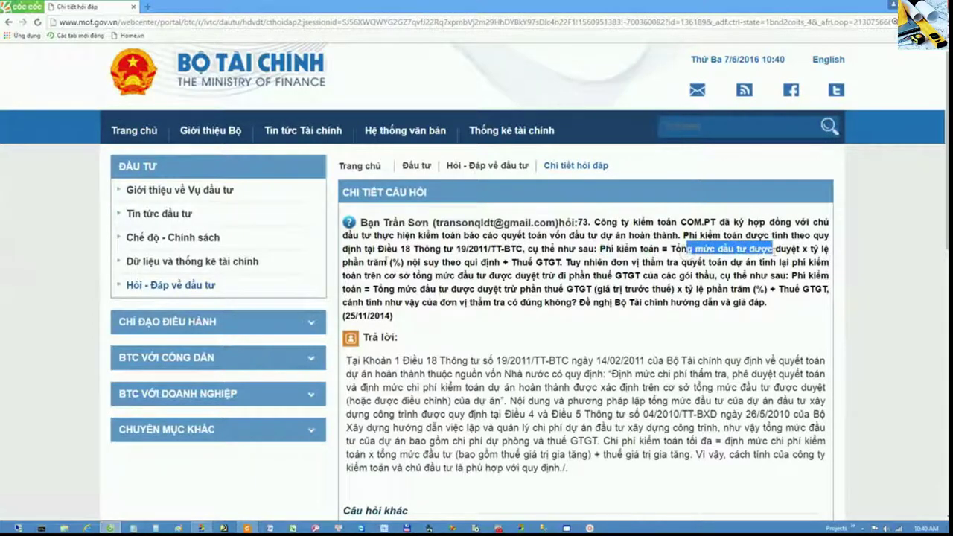
drag(420, 262, 555, 262)
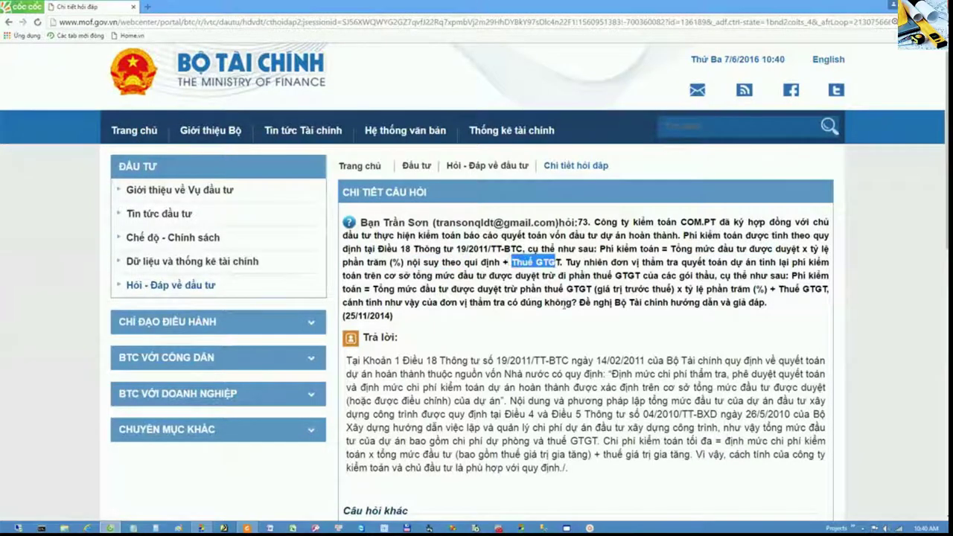
drag(566, 262, 743, 263)
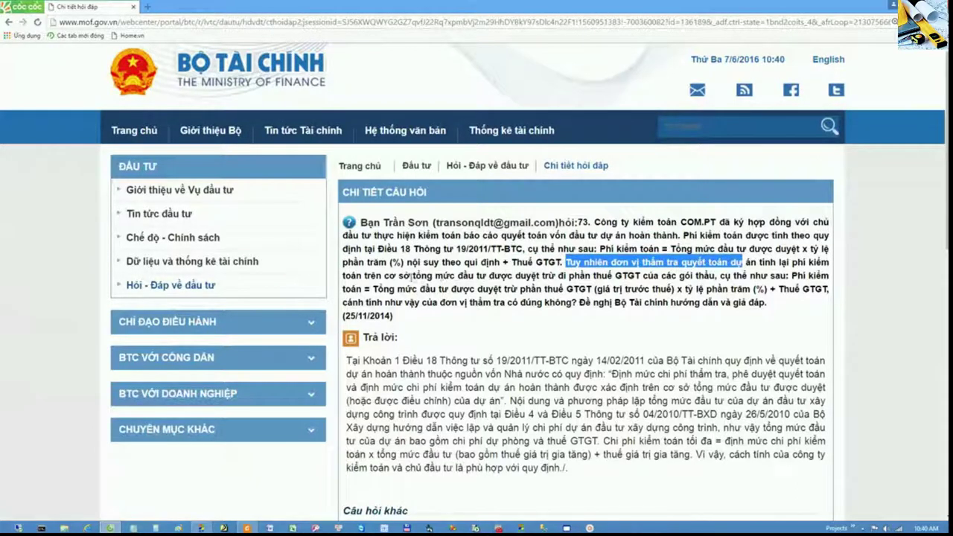
drag(411, 277, 642, 277)
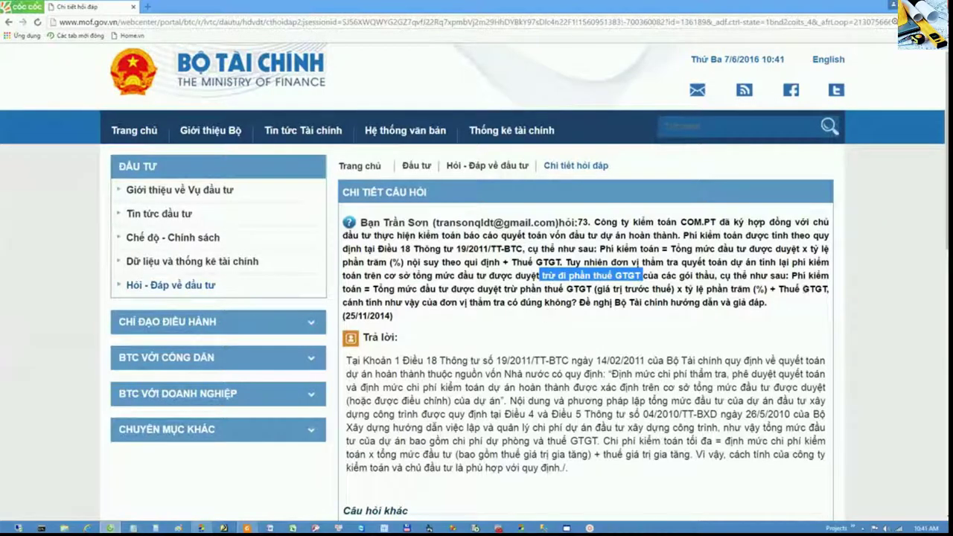
drag(790, 276, 408, 301)
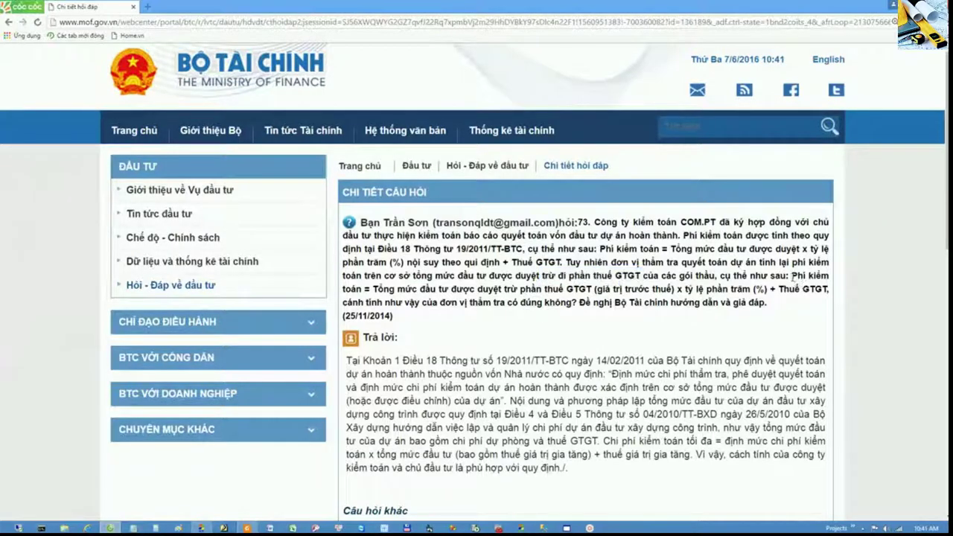
click(491, 296)
Step: Highlight the wording on deducting VAT, the pre-tax value and the percentage rate
drag(464, 289, 594, 290)
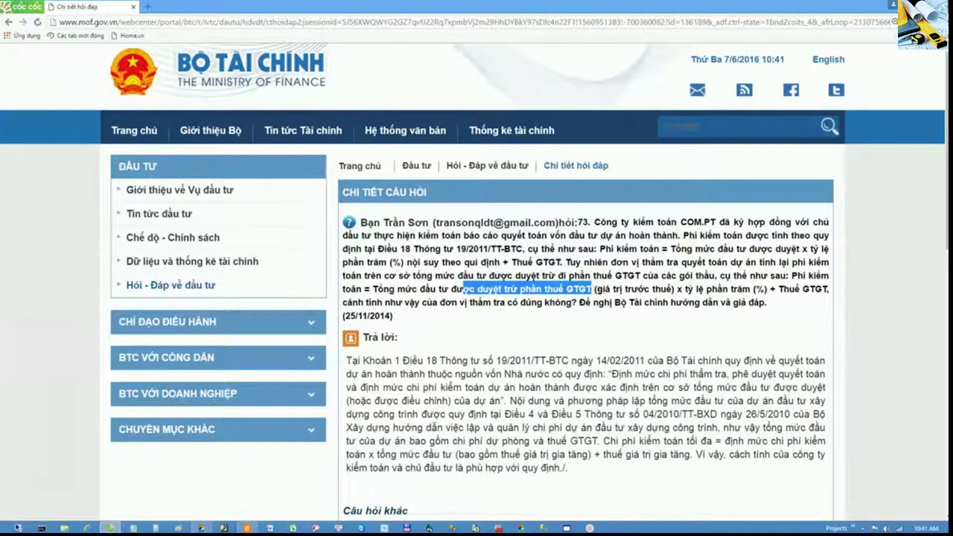
drag(596, 289, 675, 289)
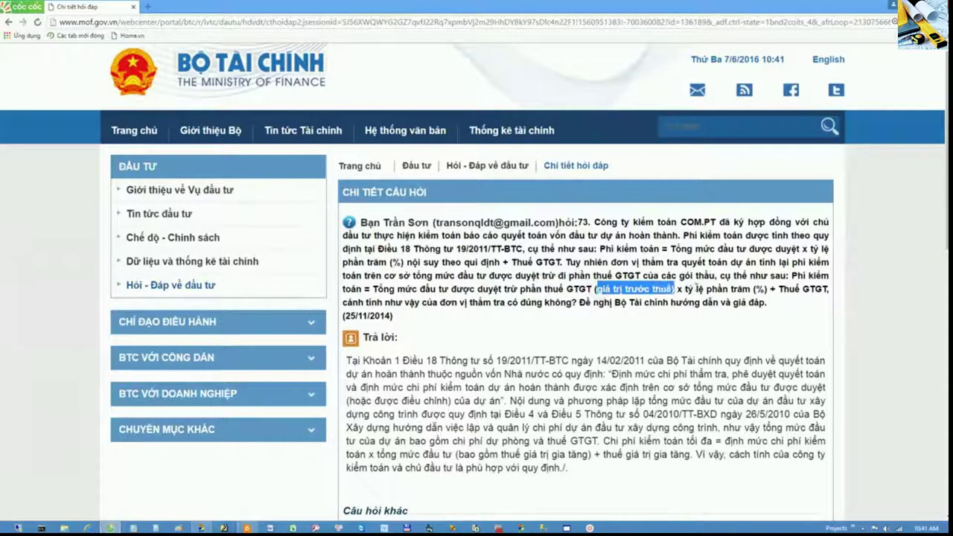
drag(685, 289, 827, 290)
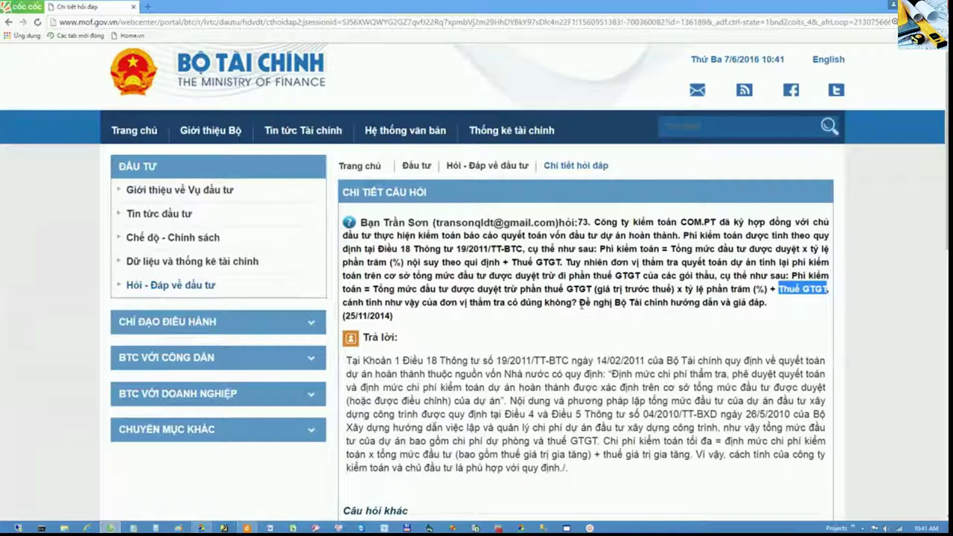
drag(580, 303, 765, 302)
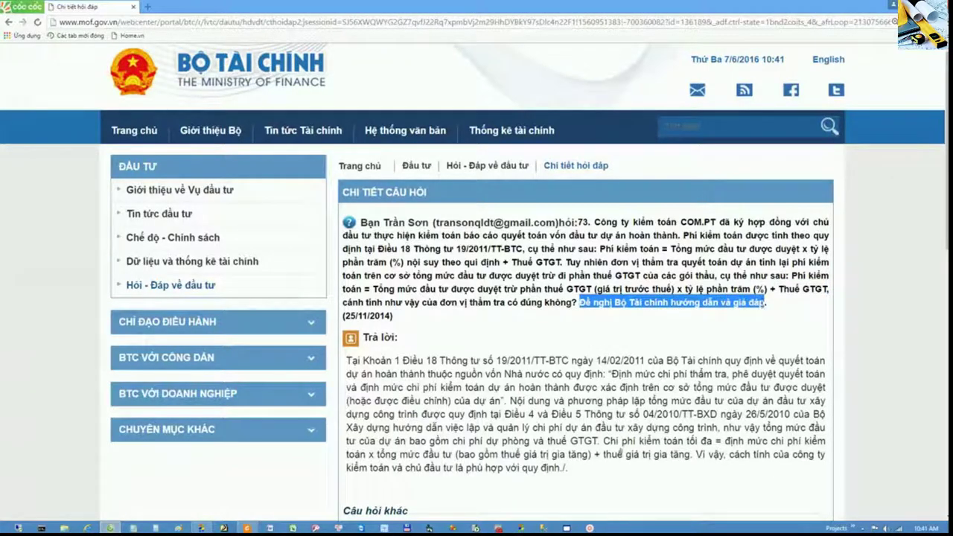
click(621, 466)
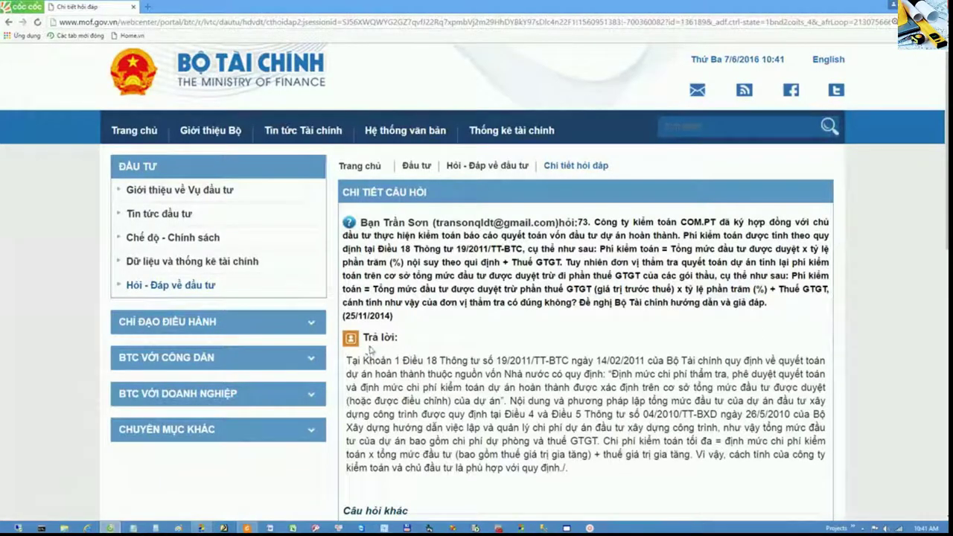
drag(369, 340, 407, 338)
click(409, 356)
drag(347, 361, 458, 400)
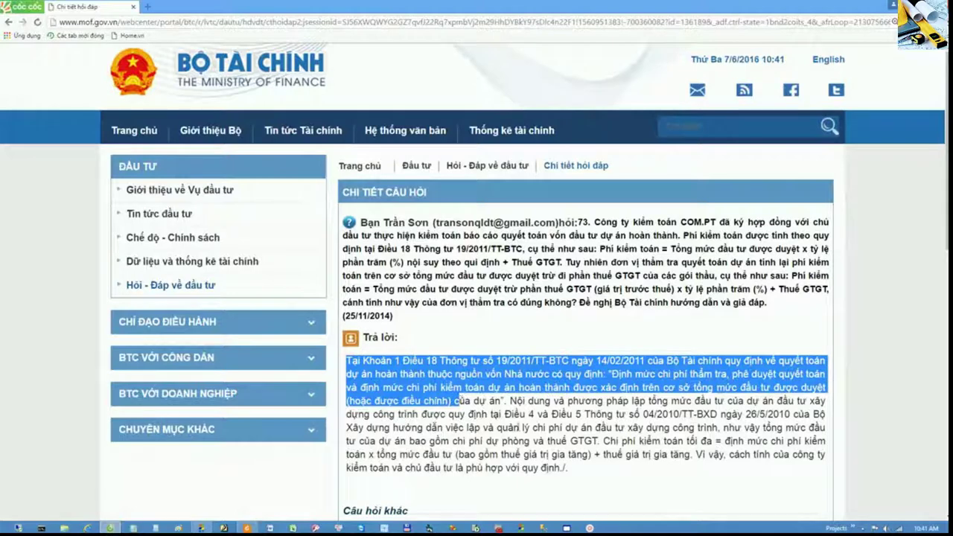
click(543, 439)
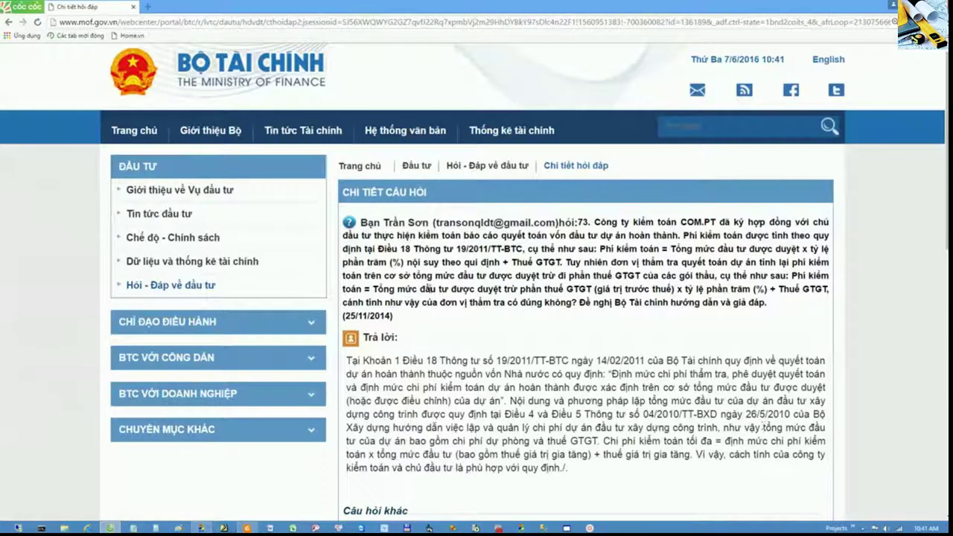
drag(378, 249, 525, 250)
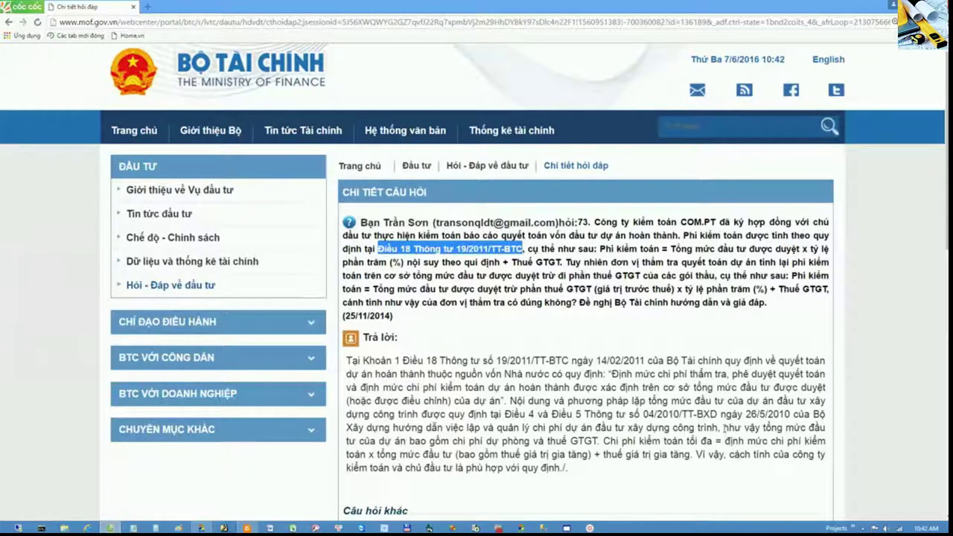
mouse_move(723, 428)
mouse_down()
mouse_move(806, 427)
mouse_move(519, 441)
mouse_up()
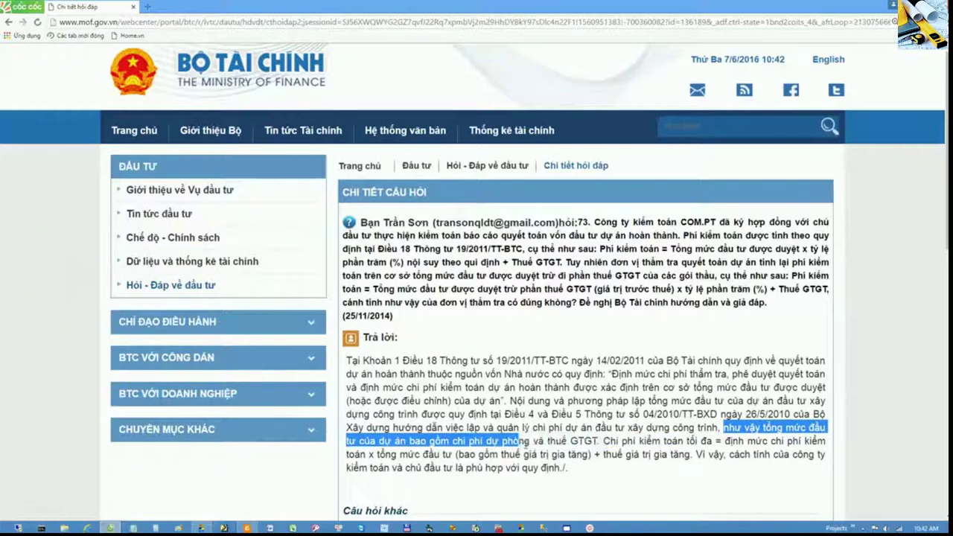
click(532, 443)
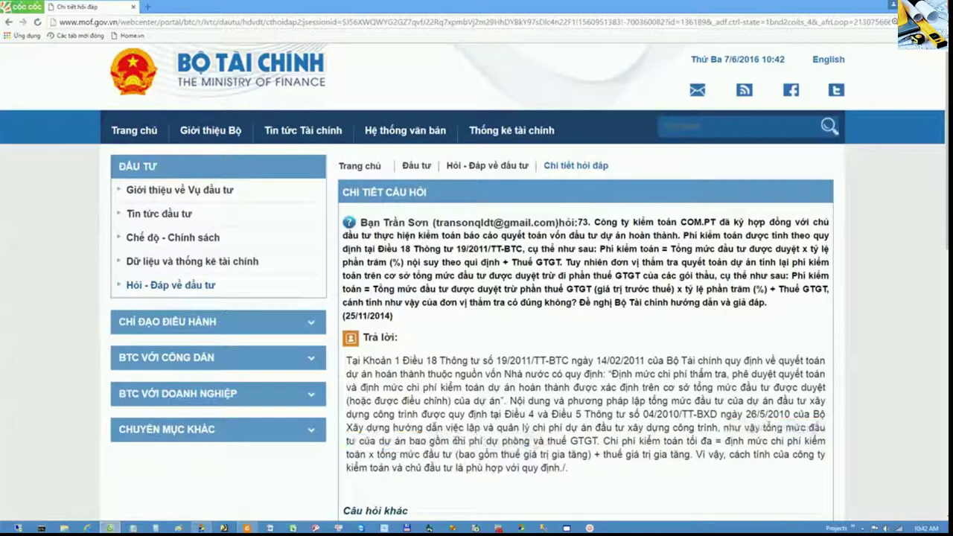
drag(453, 441, 598, 441)
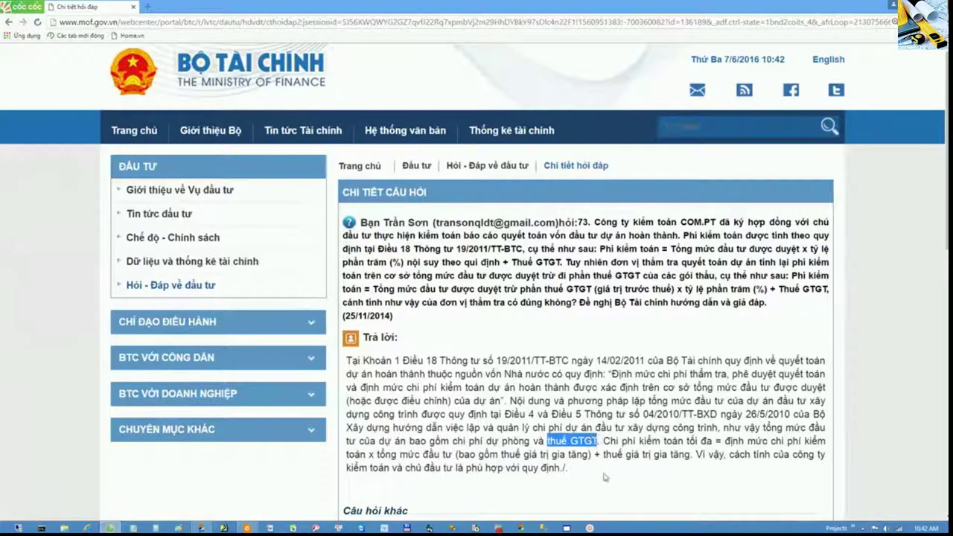
click(600, 441)
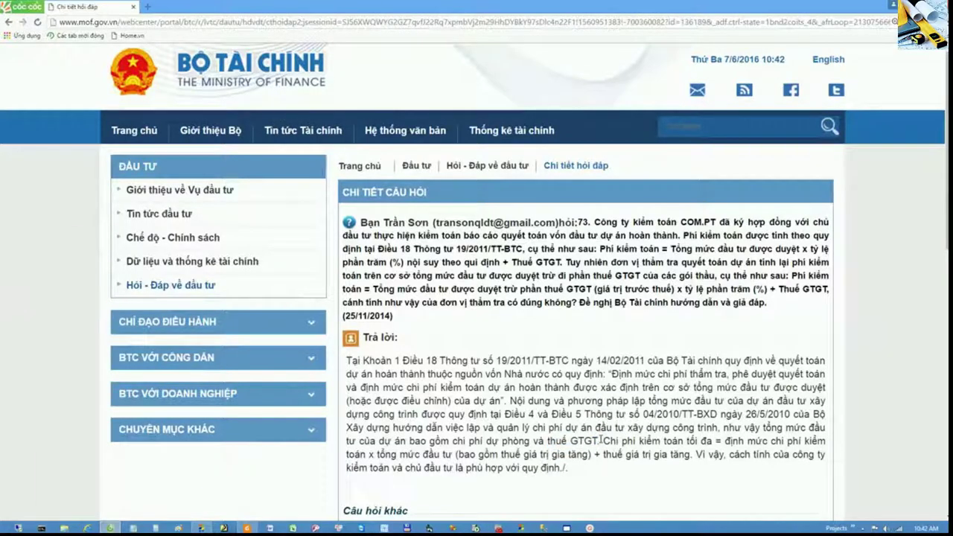
drag(531, 441, 441, 442)
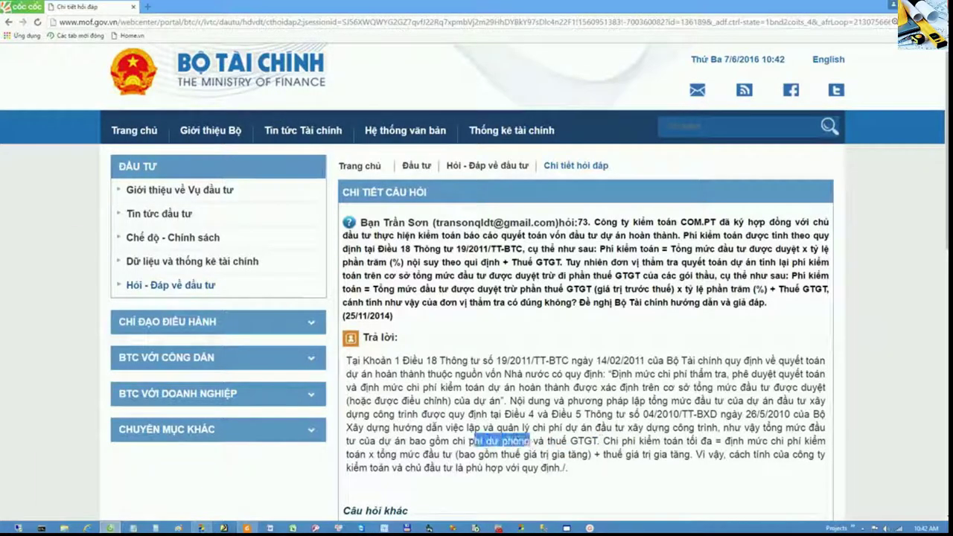
click(601, 474)
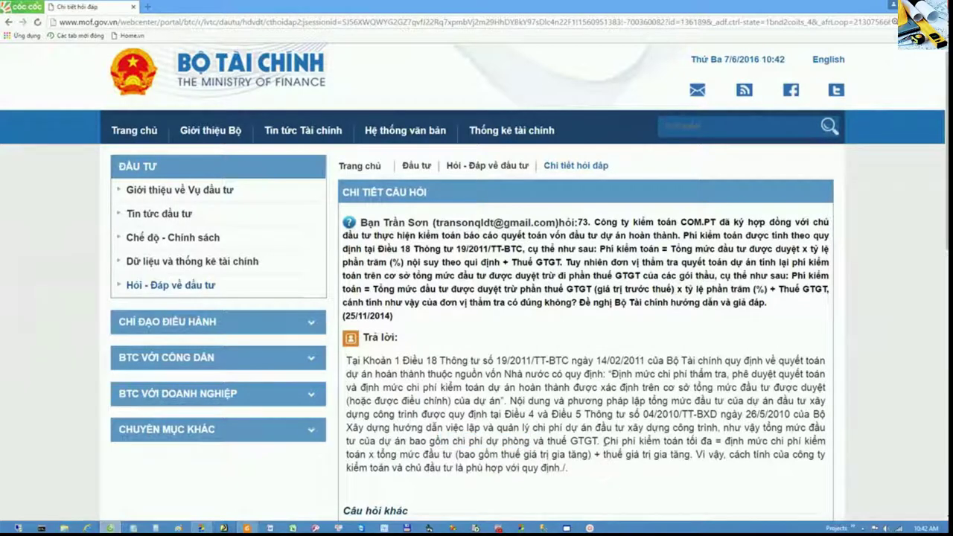
drag(603, 441, 684, 441)
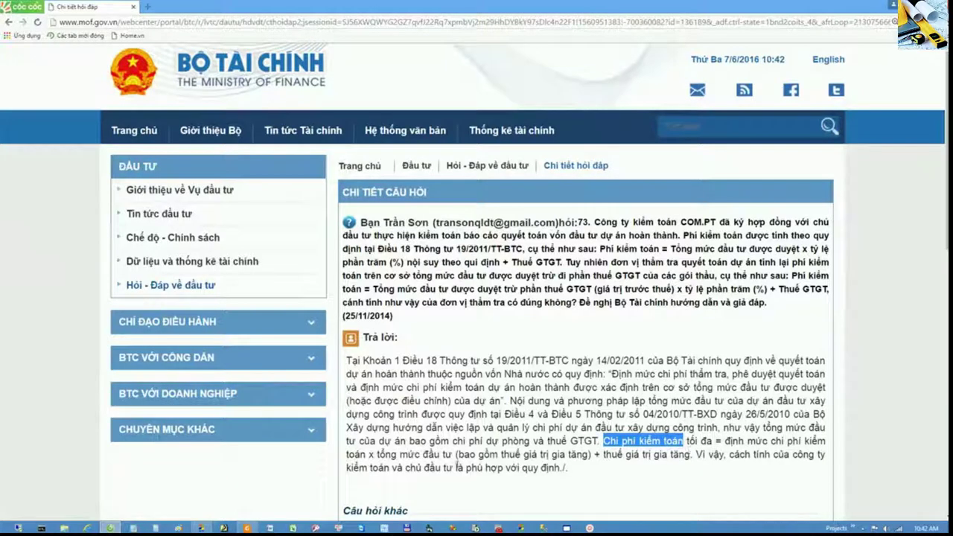
drag(460, 454, 588, 454)
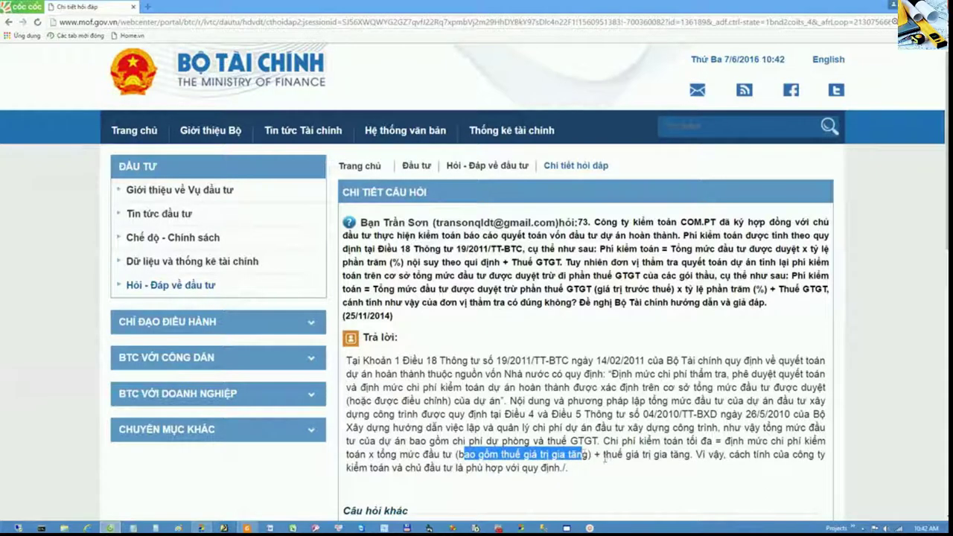
drag(603, 455, 681, 456)
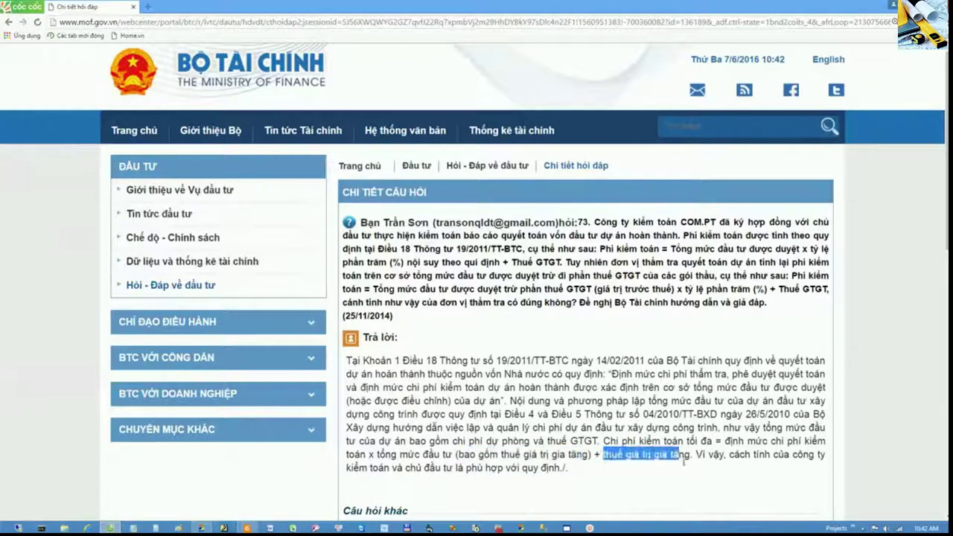
click(683, 460)
drag(695, 456, 698, 467)
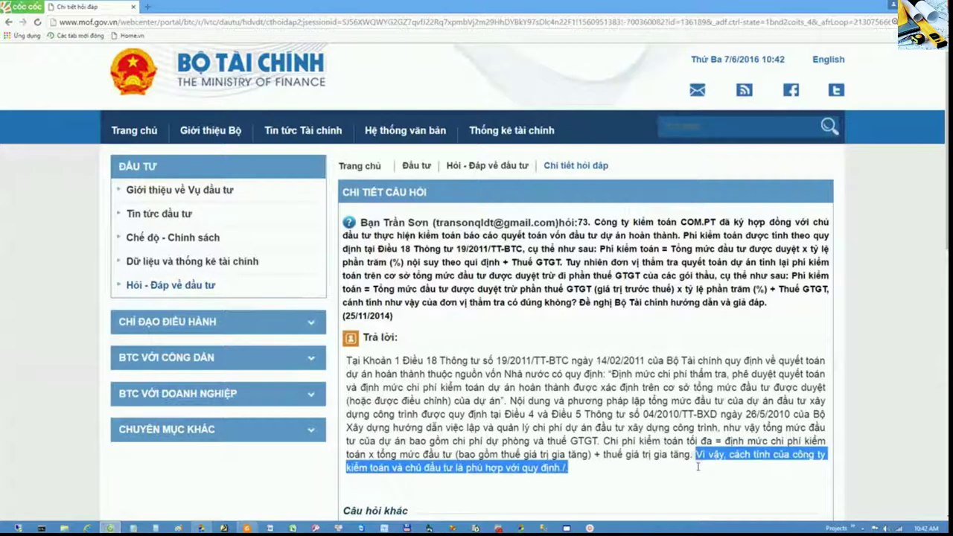
click(706, 476)
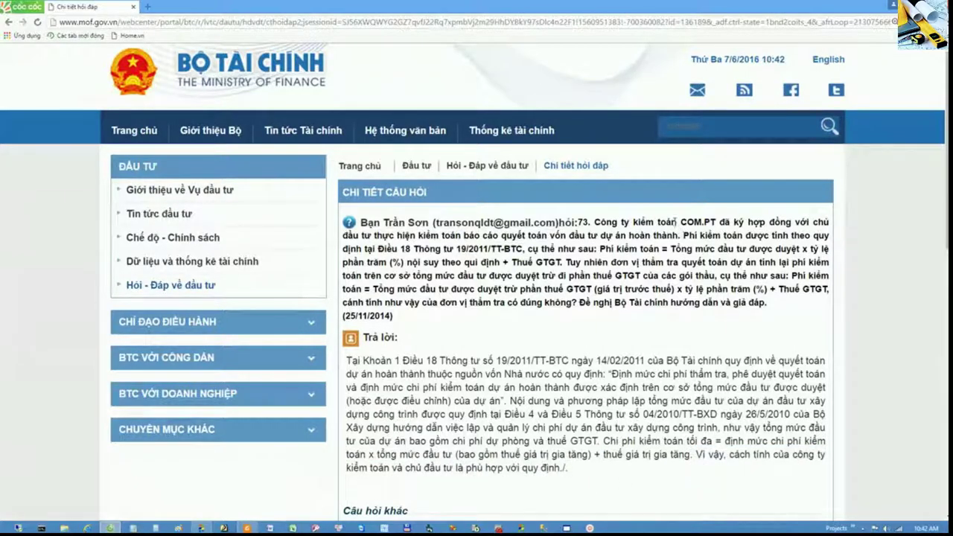
drag(673, 222, 734, 222)
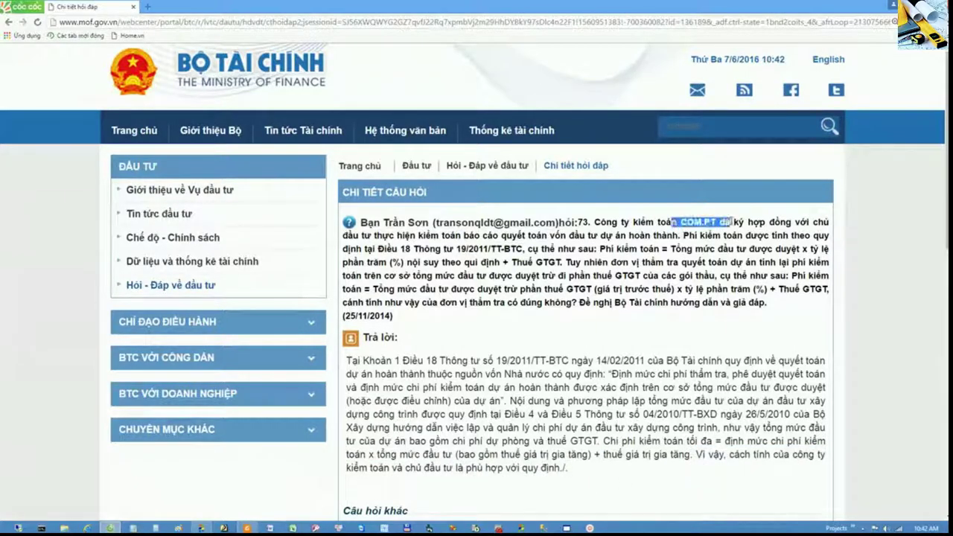
click(575, 470)
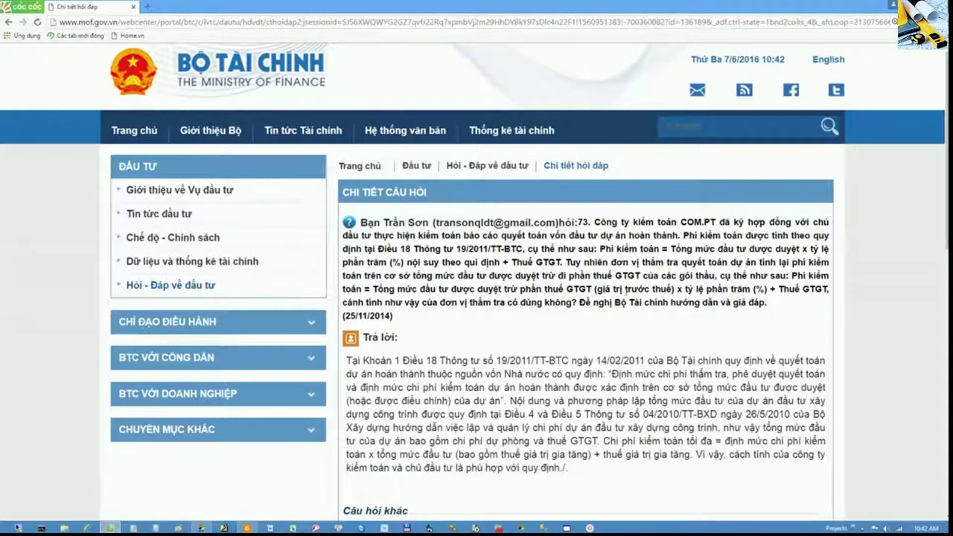
drag(596, 291, 672, 291)
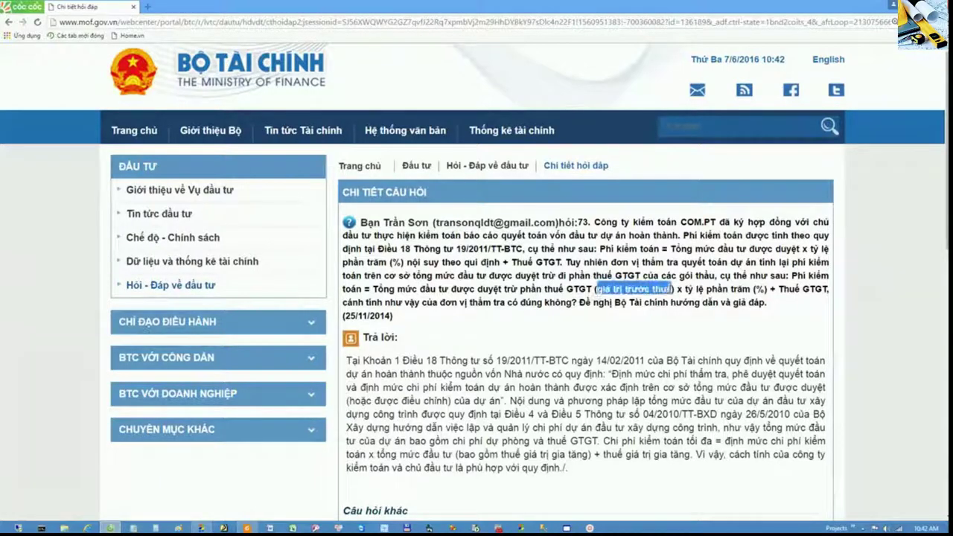
click(615, 471)
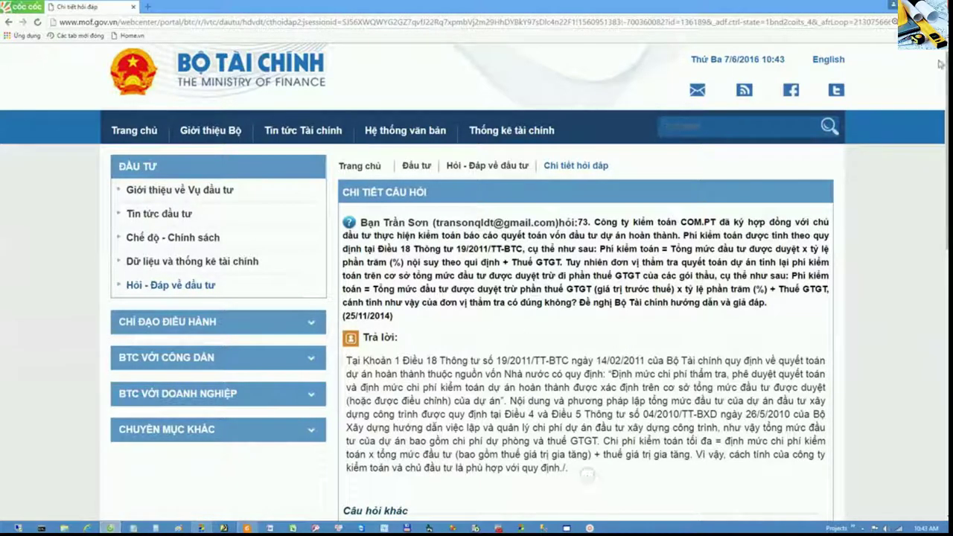
Step: Return to the Dự toán G8 TH kinh phí sheet and select the section 7 appraisal and audit row
click(201, 528)
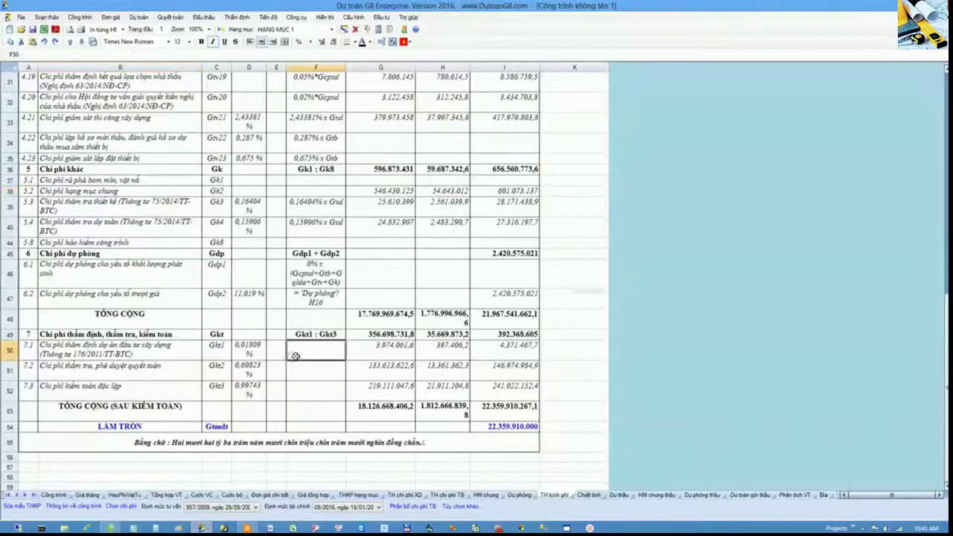
click(147, 324)
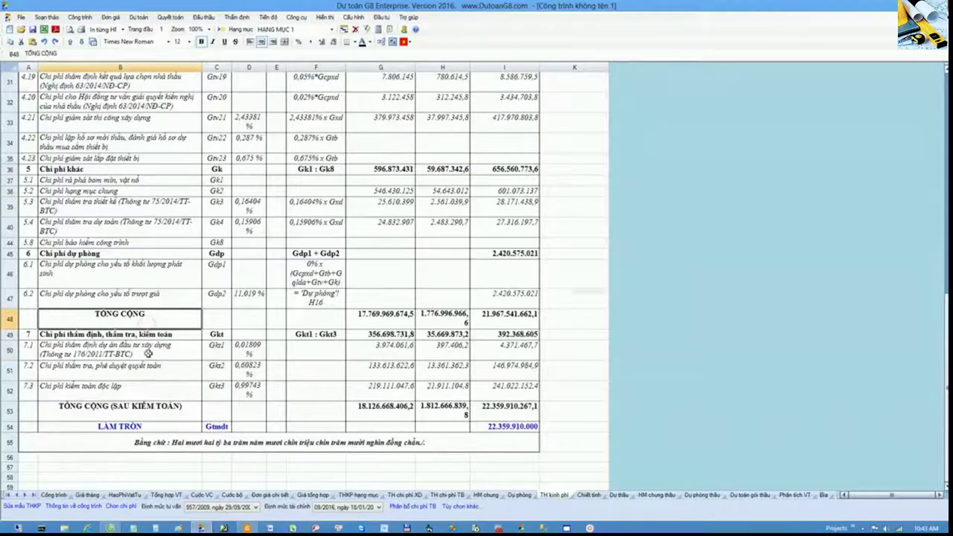
ctrl+scroll(148, 354, up, 2)
scroll(148, 354, down, 1)
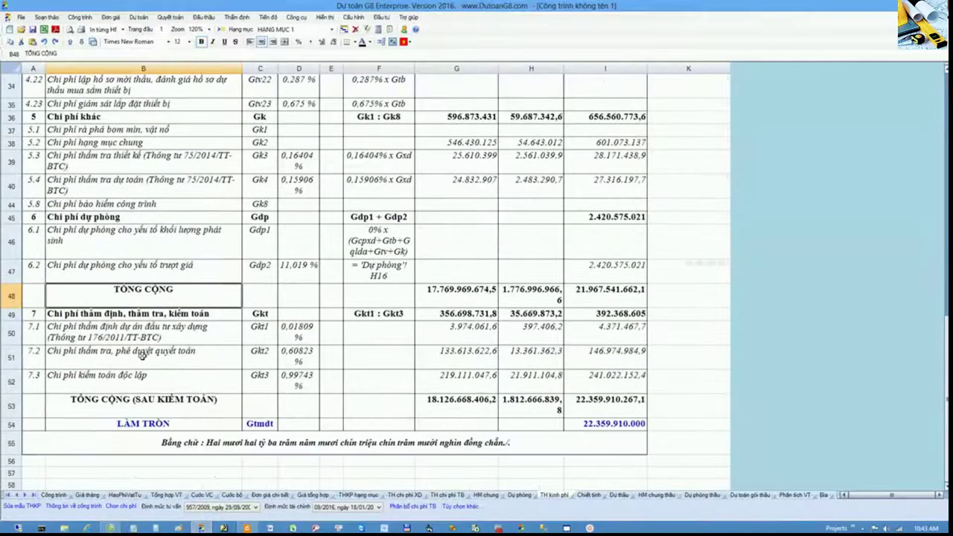
click(11, 319)
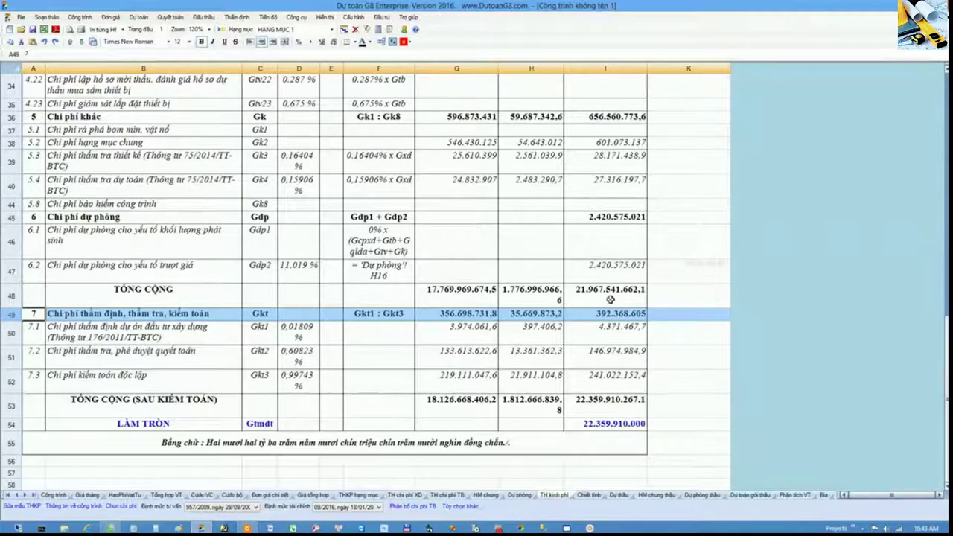
Step: Make the section 7 rates and pre-tax amounts (rows 50–52) red and subtotal I48 pink
click(603, 295)
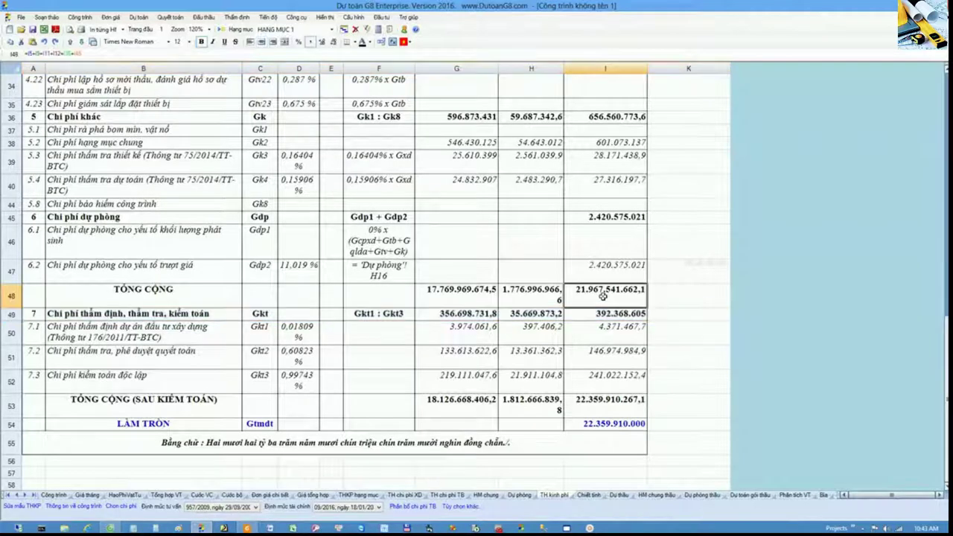
click(368, 41)
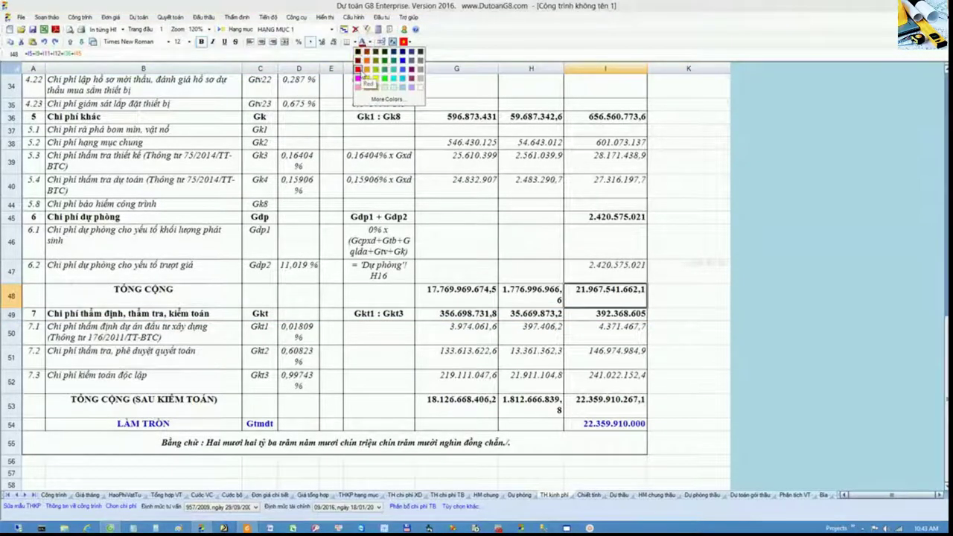
click(359, 70)
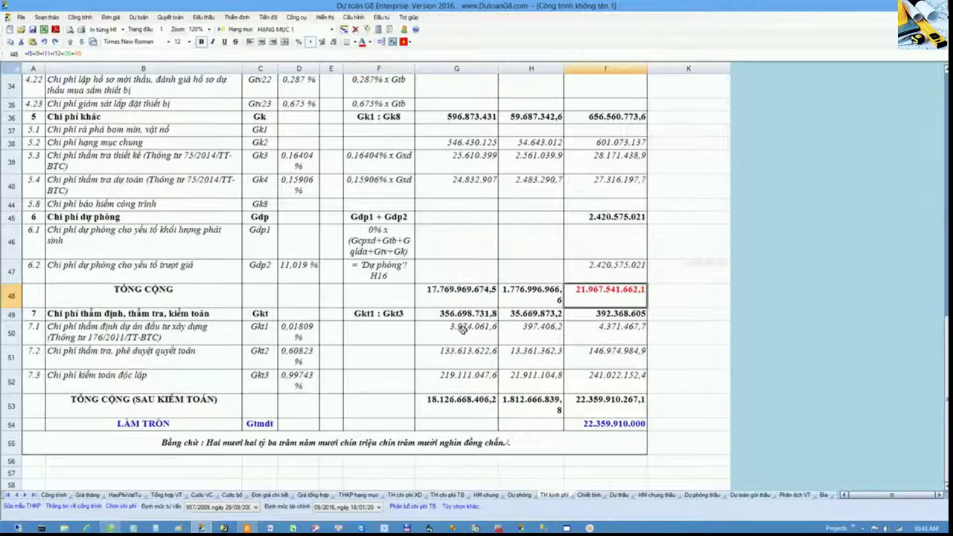
drag(458, 330, 463, 378)
click(360, 42)
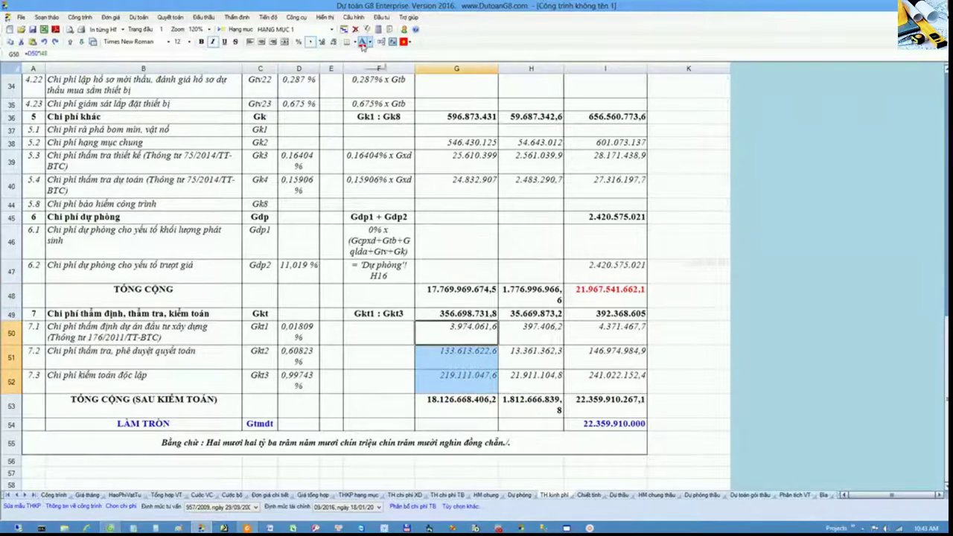
drag(297, 330, 299, 387)
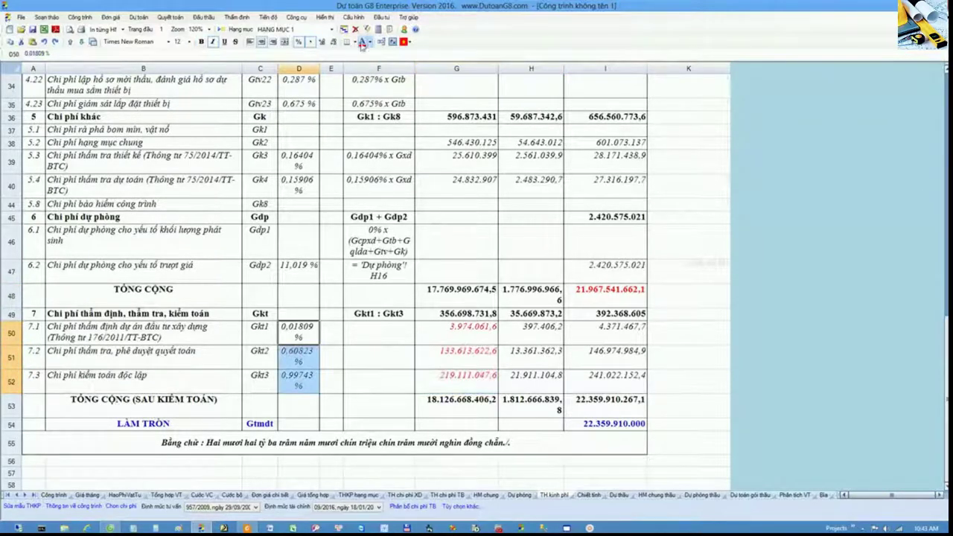
click(362, 41)
click(595, 301)
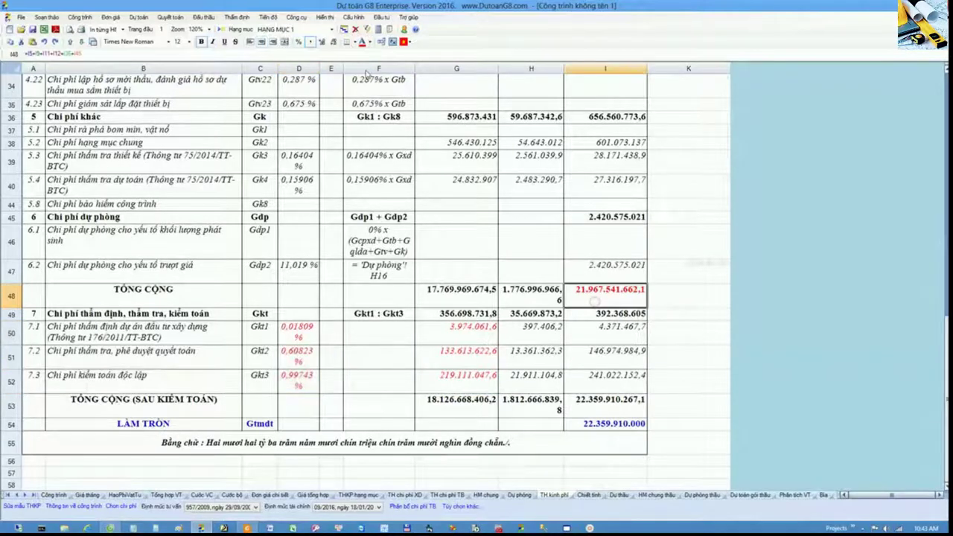
click(368, 42)
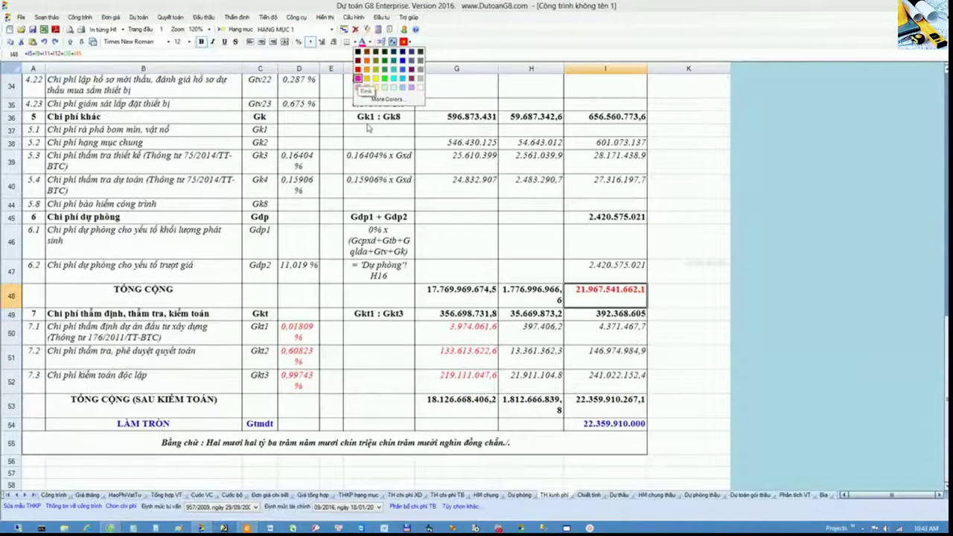
click(358, 78)
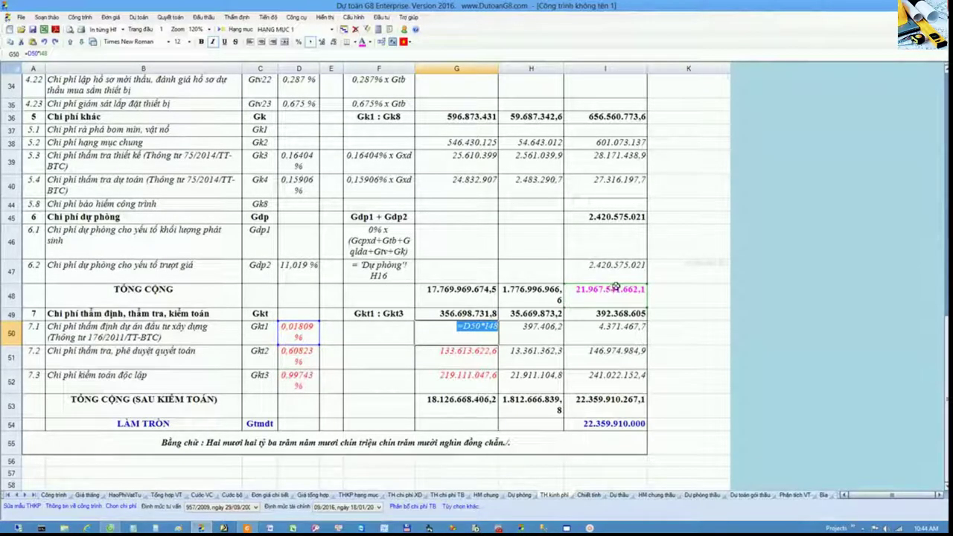
double_click(465, 353)
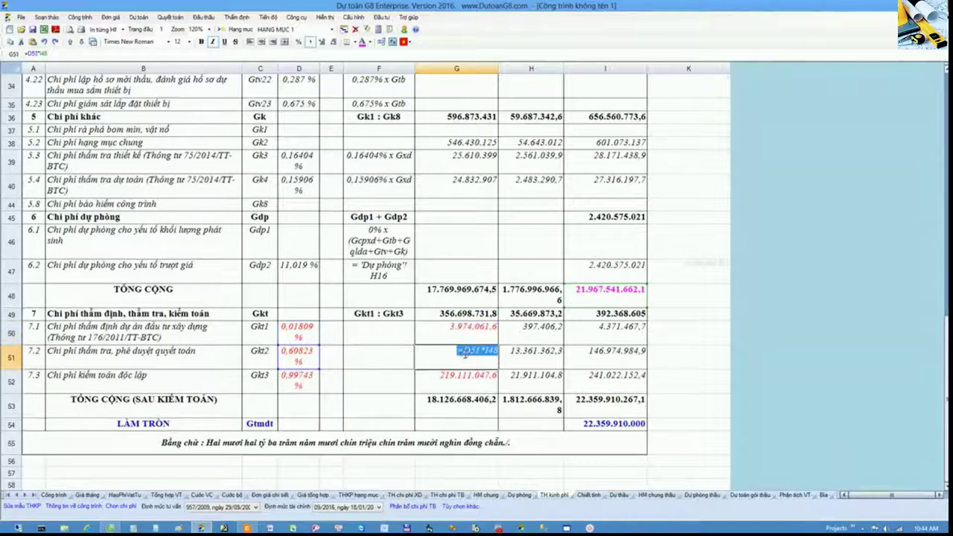
click(298, 350)
click(15, 383)
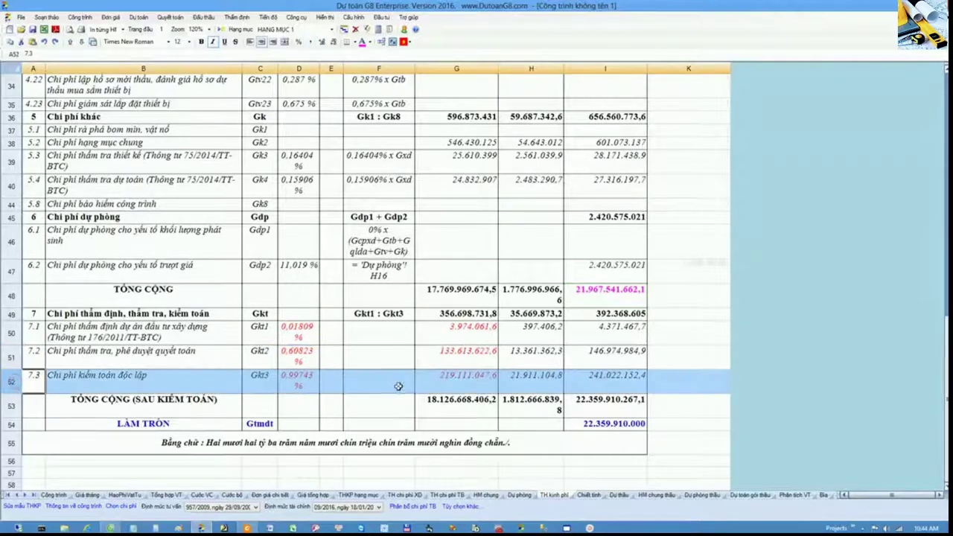
double_click(468, 379)
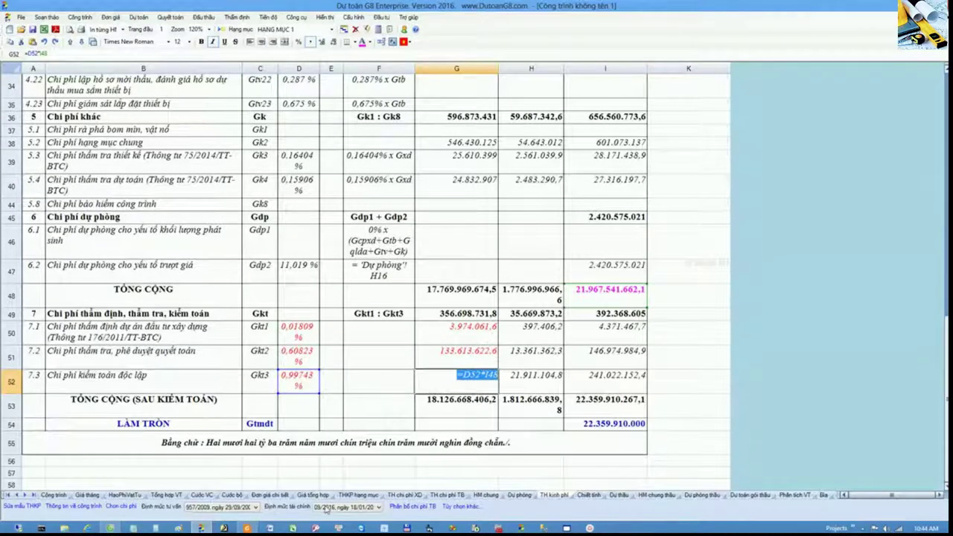
click(624, 285)
key(Return)
drag(458, 240, 461, 380)
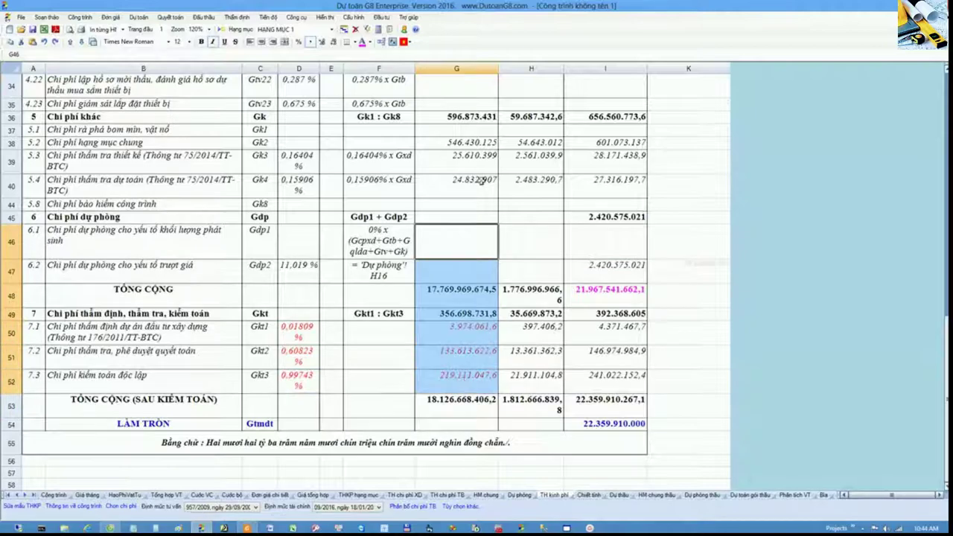
scroll(467, 158, up, 2)
scroll(463, 193, up, 4)
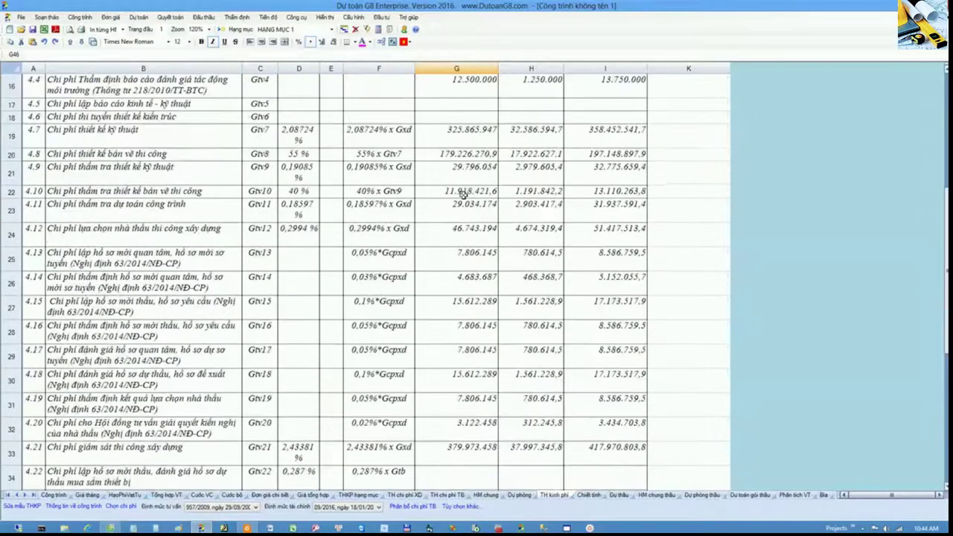
scroll(463, 193, up, 5)
click(456, 68)
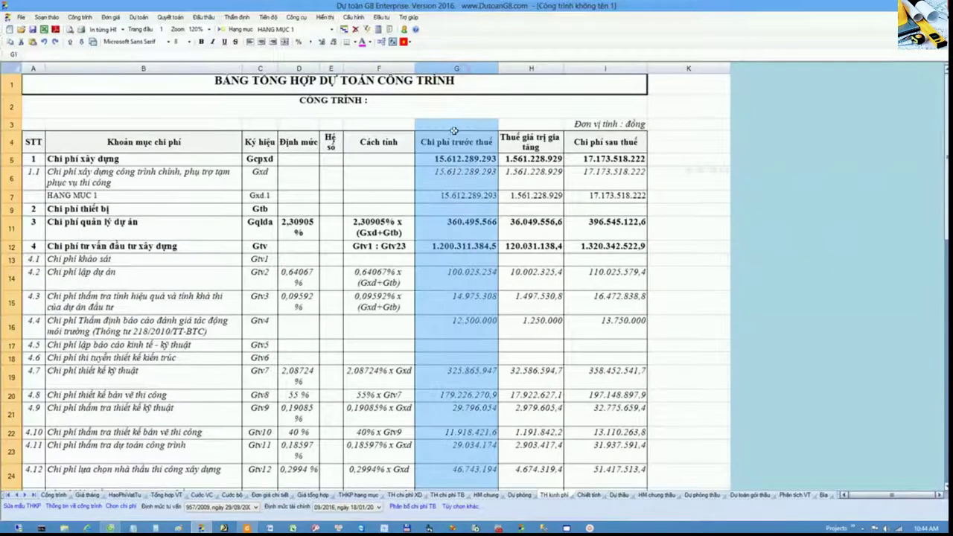
click(464, 142)
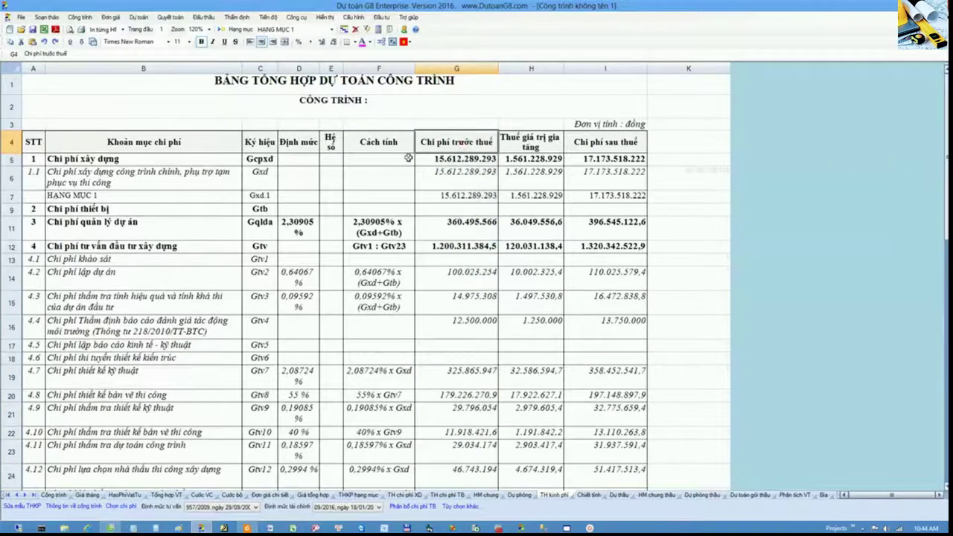
scroll(467, 208, down, 3)
scroll(467, 208, down, 3)
scroll(466, 208, down, 3)
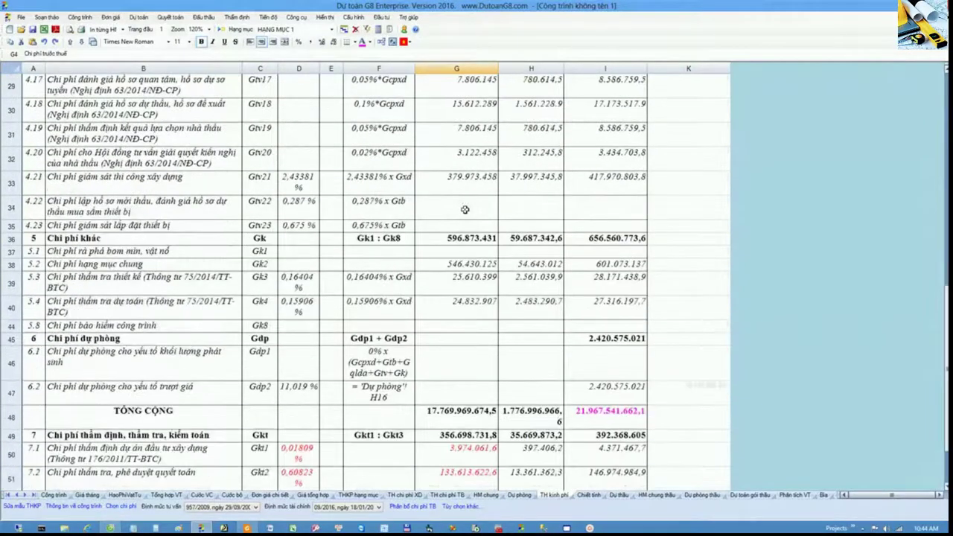
scroll(465, 210, down, 2)
drag(468, 307, 466, 358)
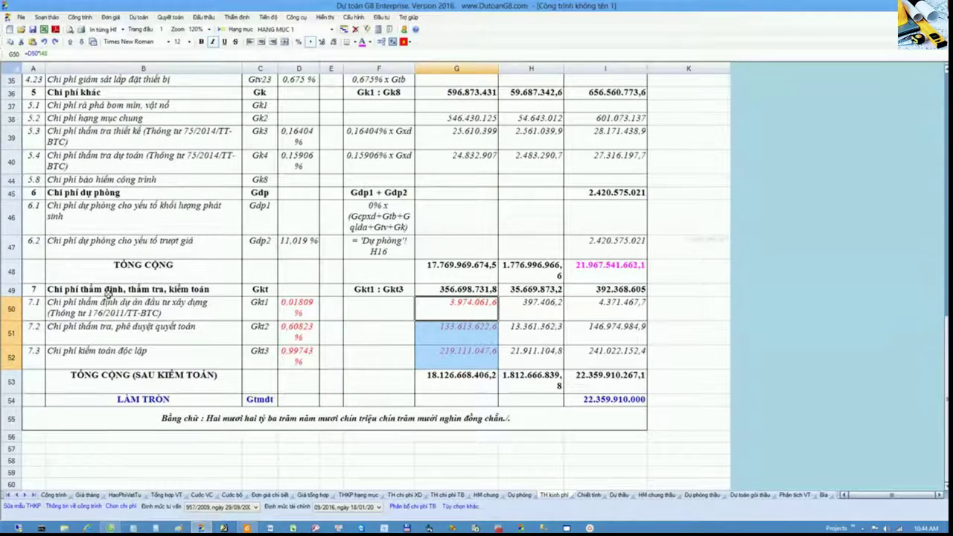
drag(300, 315, 302, 362)
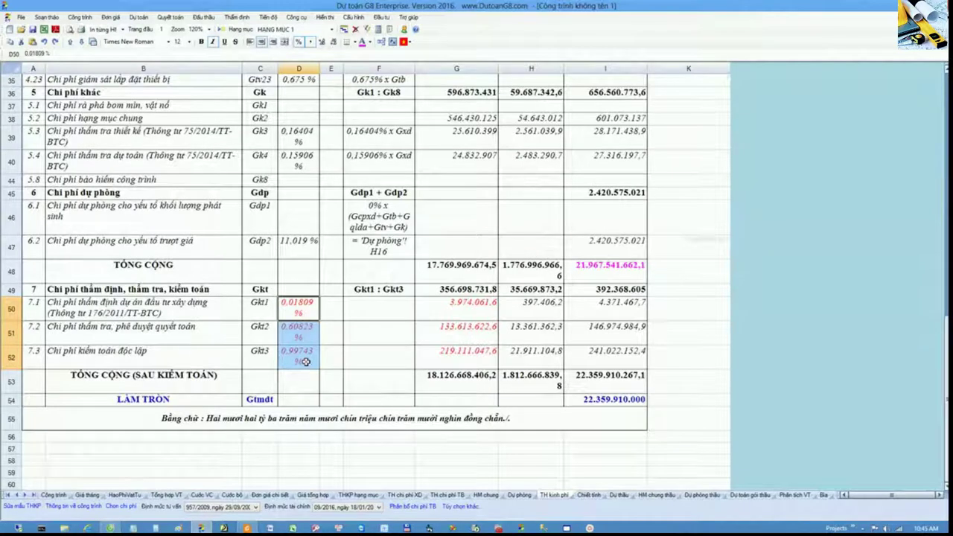
drag(652, 272, 619, 272)
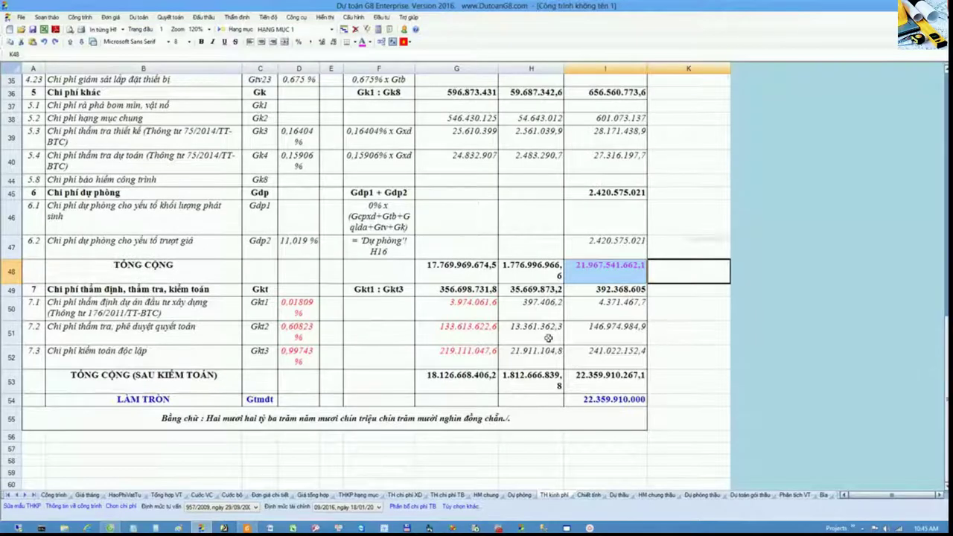
click(531, 68)
scroll(531, 74, up, 10)
scroll(536, 149, up, 1)
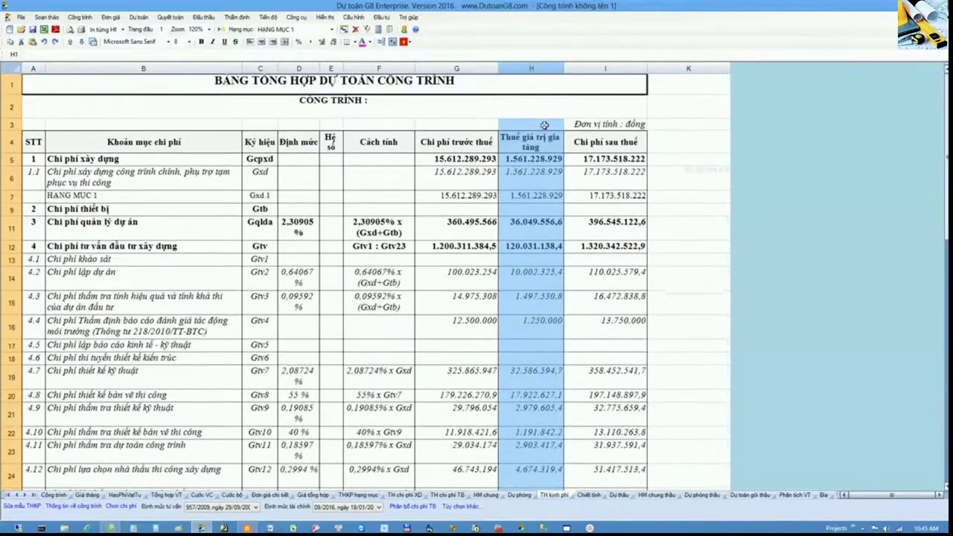
scroll(538, 265, down, 4)
scroll(538, 266, down, 2)
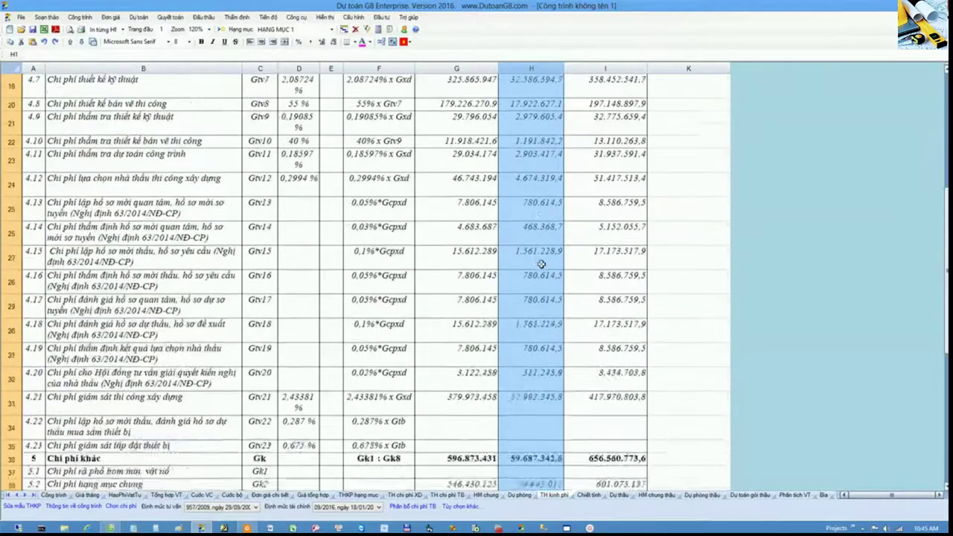
scroll(538, 265, down, 4)
scroll(537, 265, down, 2)
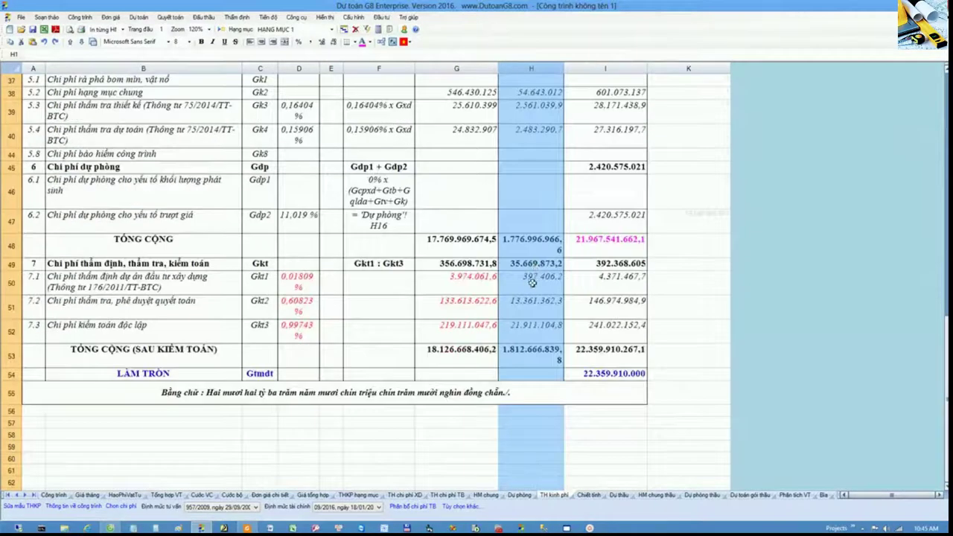
double_click(533, 281)
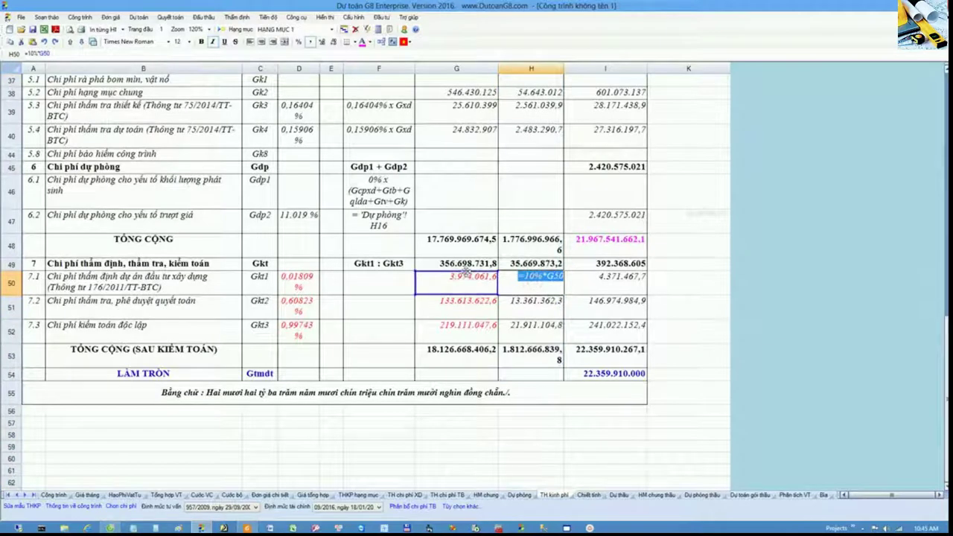
double_click(521, 310)
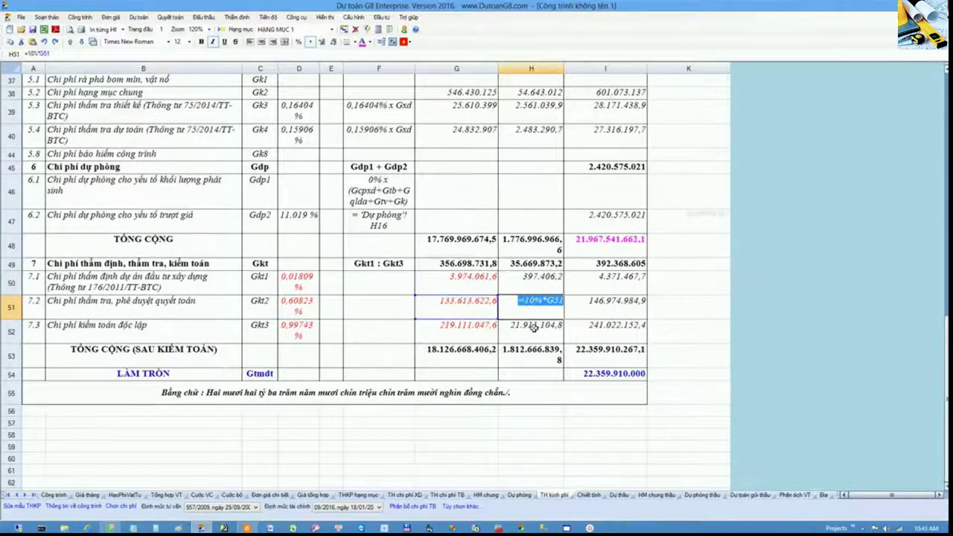
key(Return)
text(=10%*)
click(463, 318)
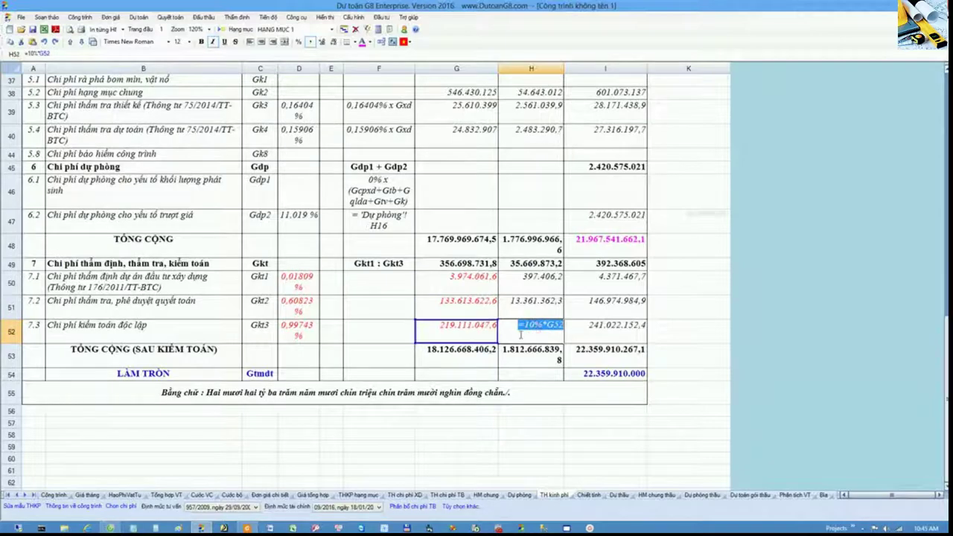
double_click(618, 287)
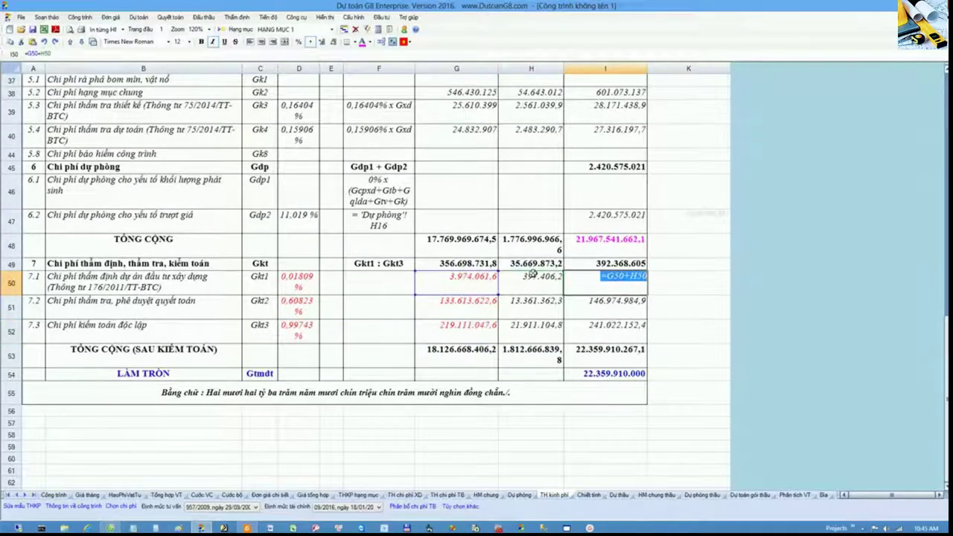
double_click(594, 325)
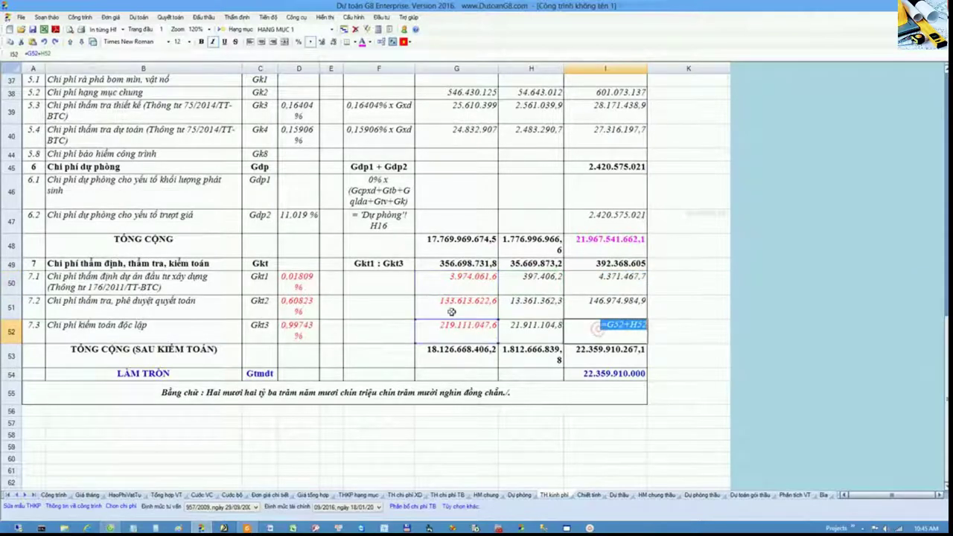
click(590, 313)
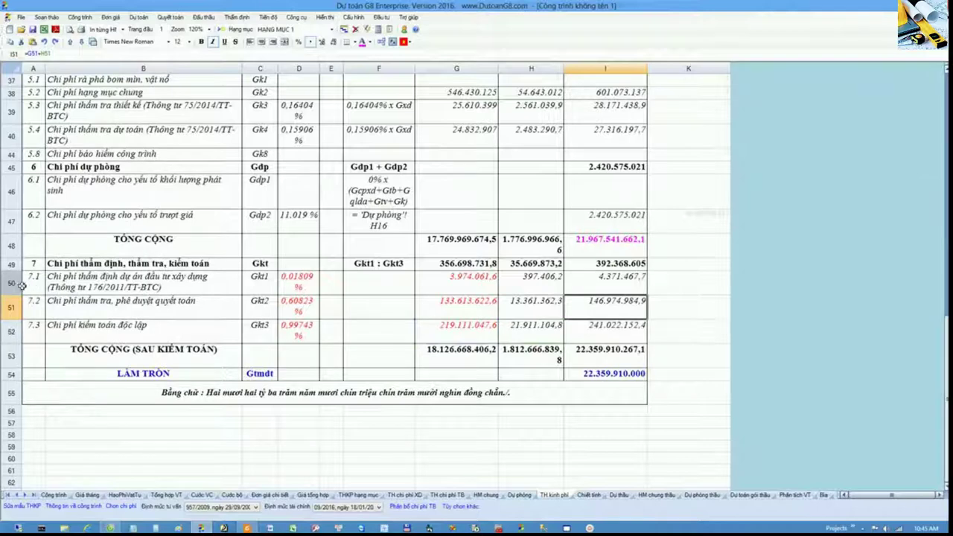
drag(14, 283, 15, 304)
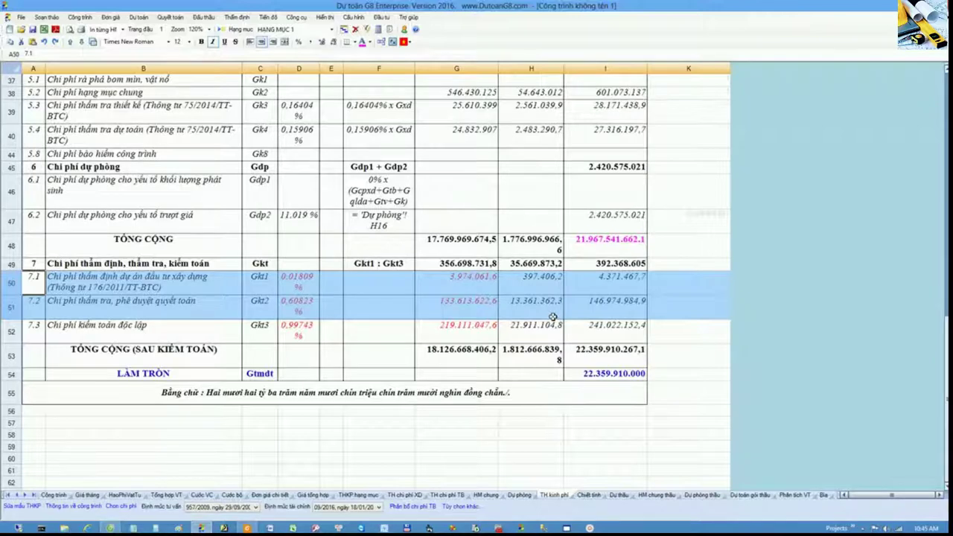
drag(542, 295, 543, 303)
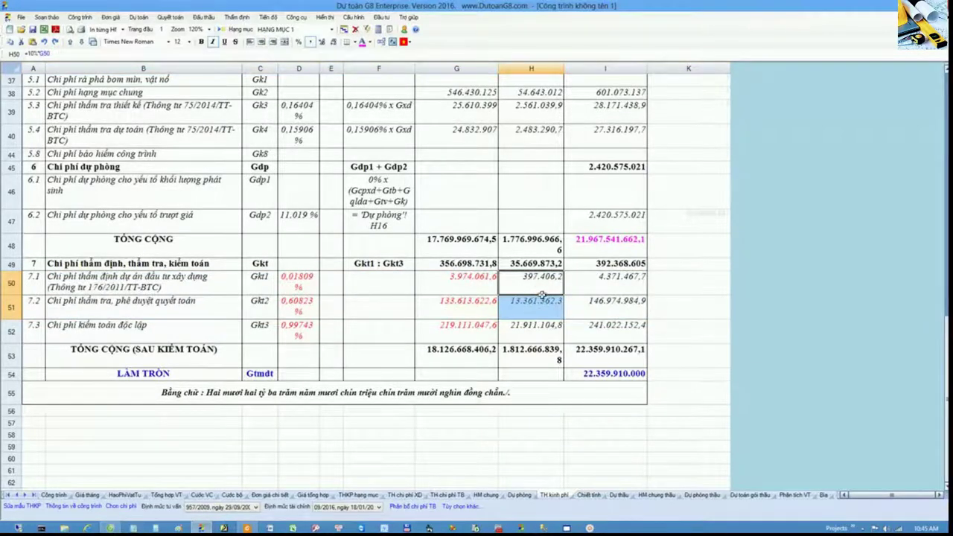
click(533, 303)
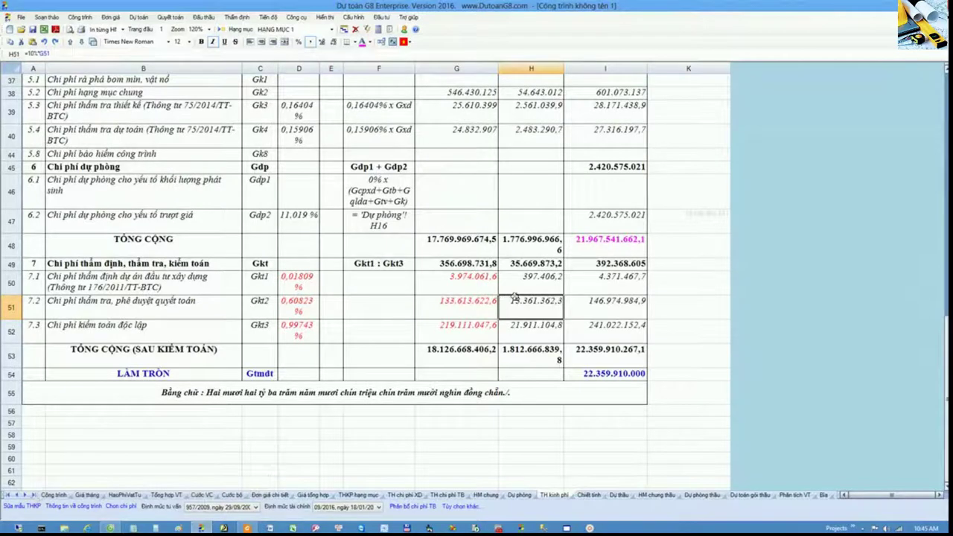
drag(522, 284, 524, 307)
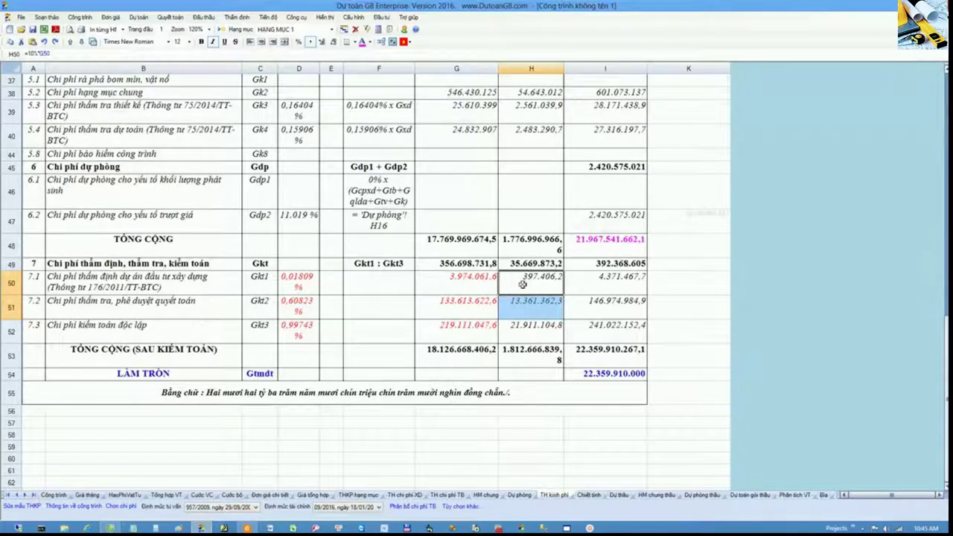
click(589, 307)
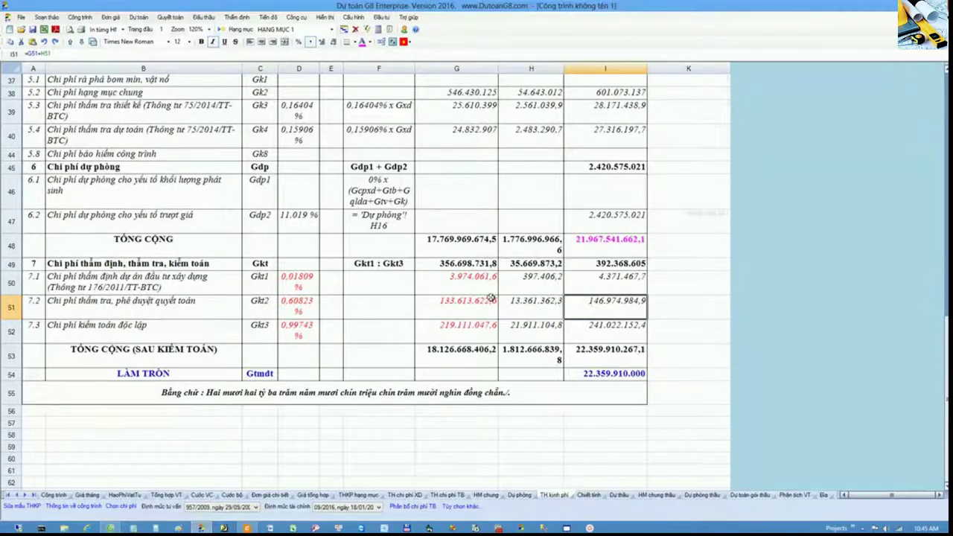
drag(543, 282, 542, 304)
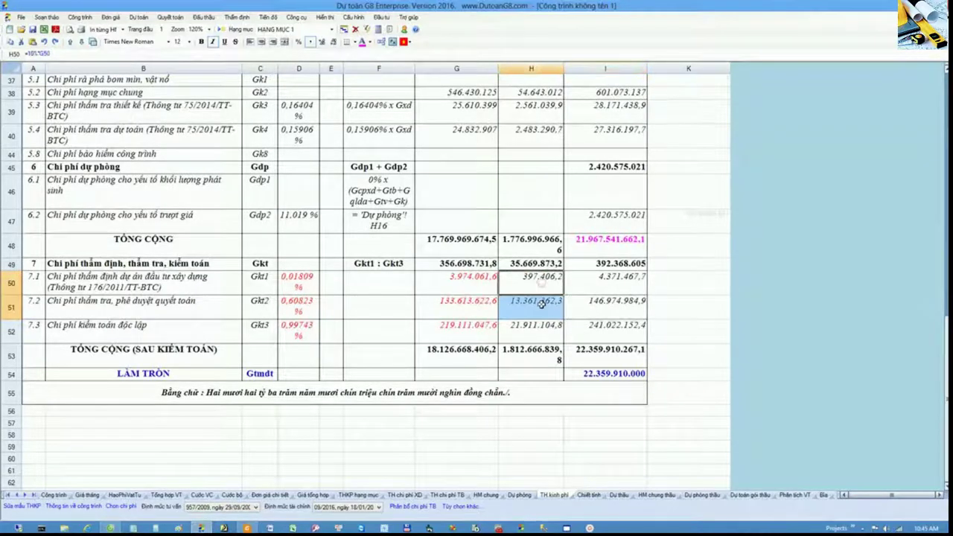
key(Delete)
click(470, 318)
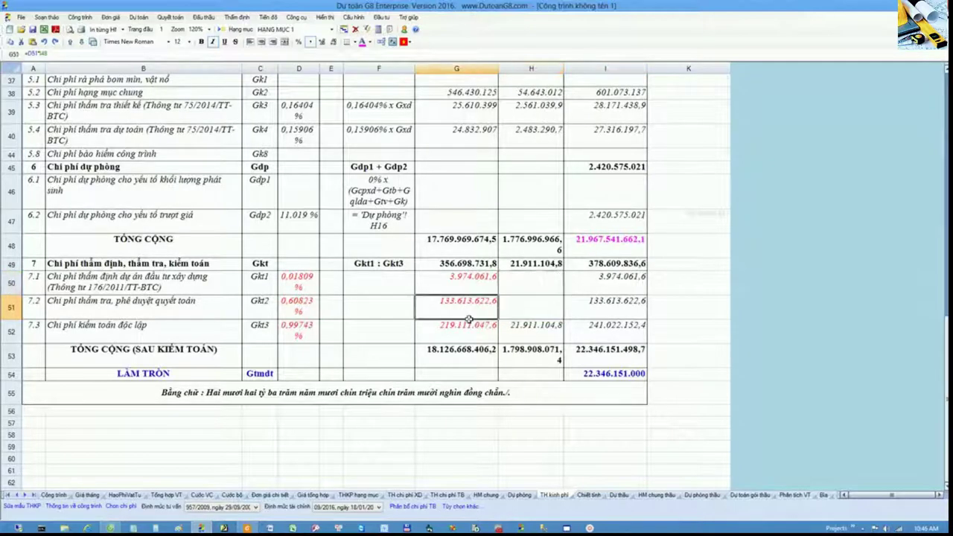
key(ctrl+z)
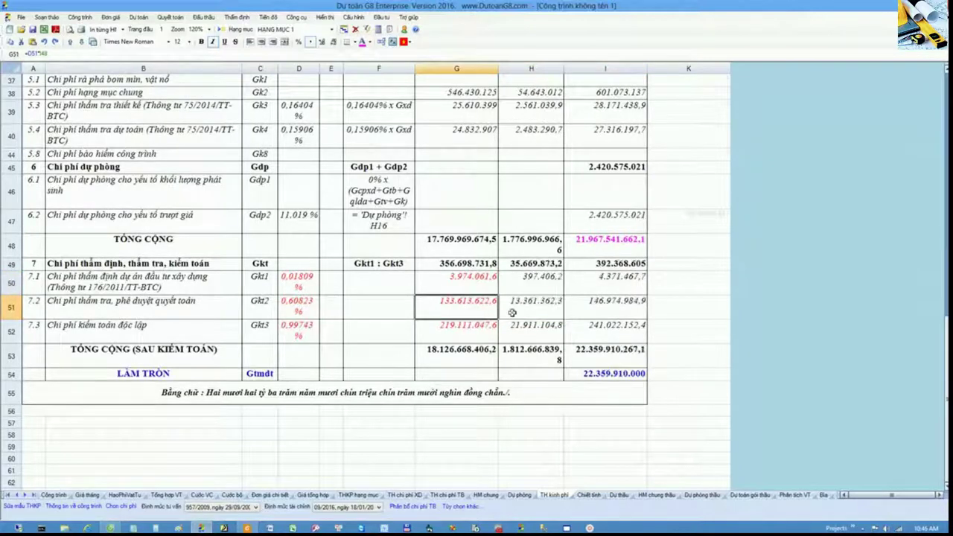
click(541, 290)
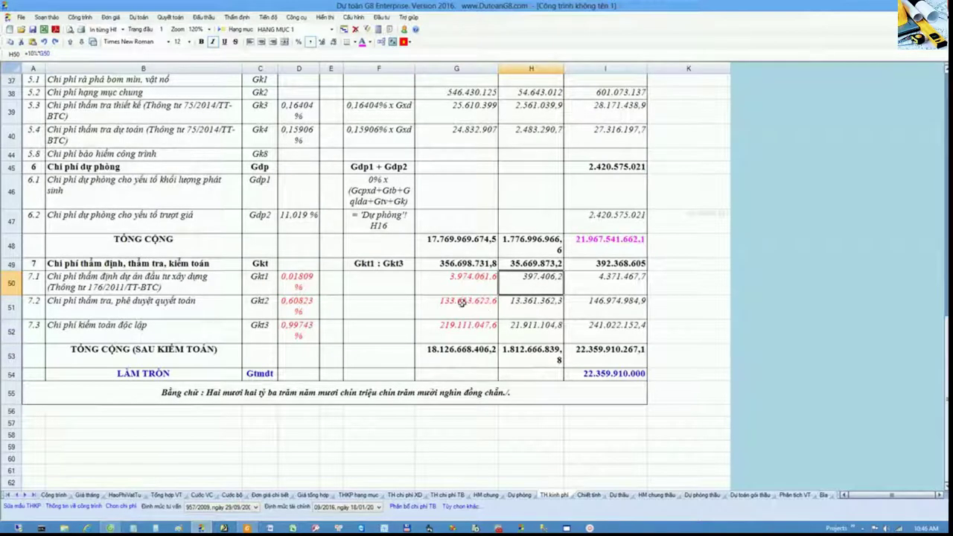
click(468, 292)
click(14, 265)
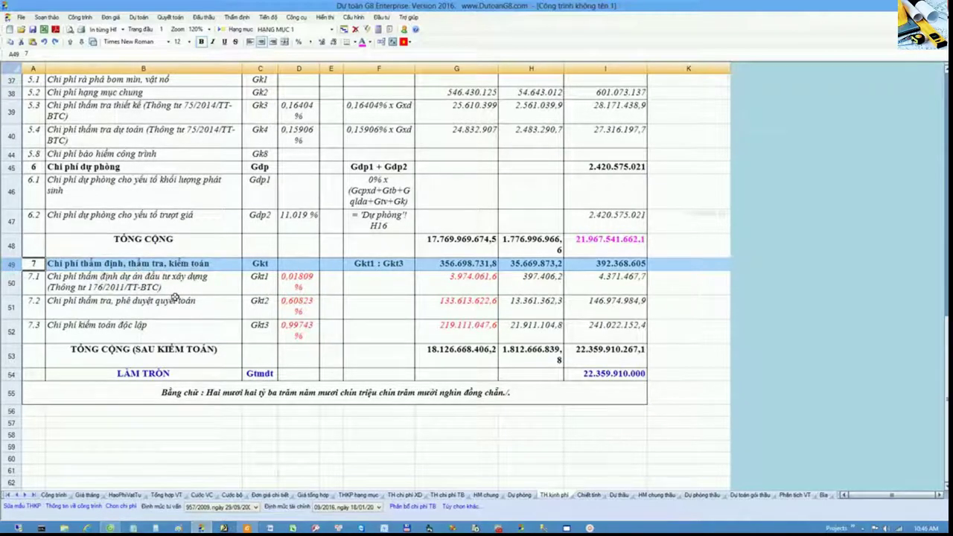
drag(684, 250, 629, 240)
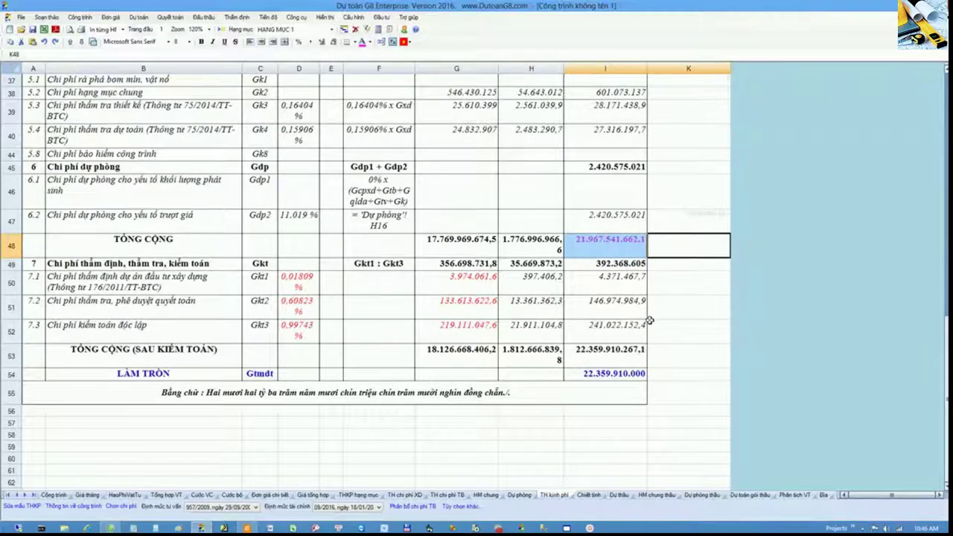
click(13, 357)
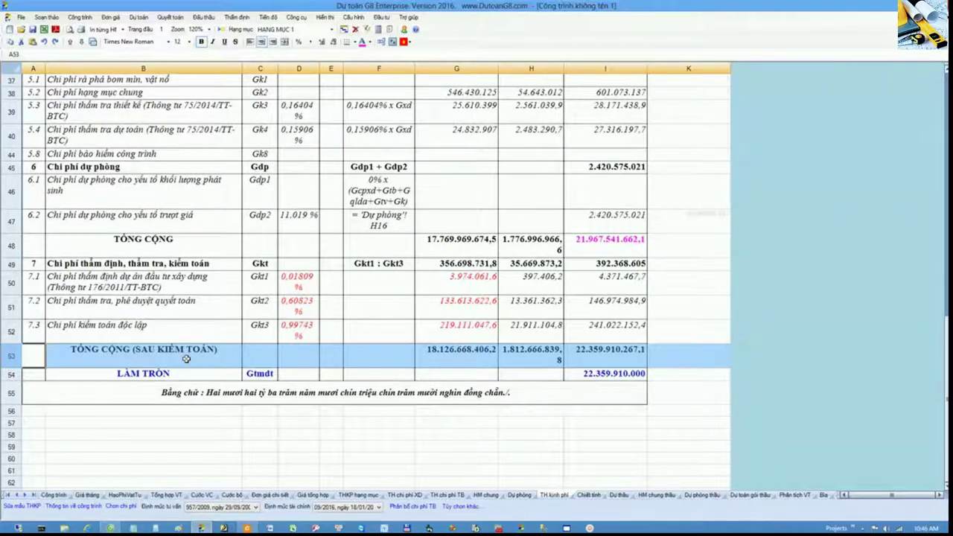
click(186, 359)
click(108, 282)
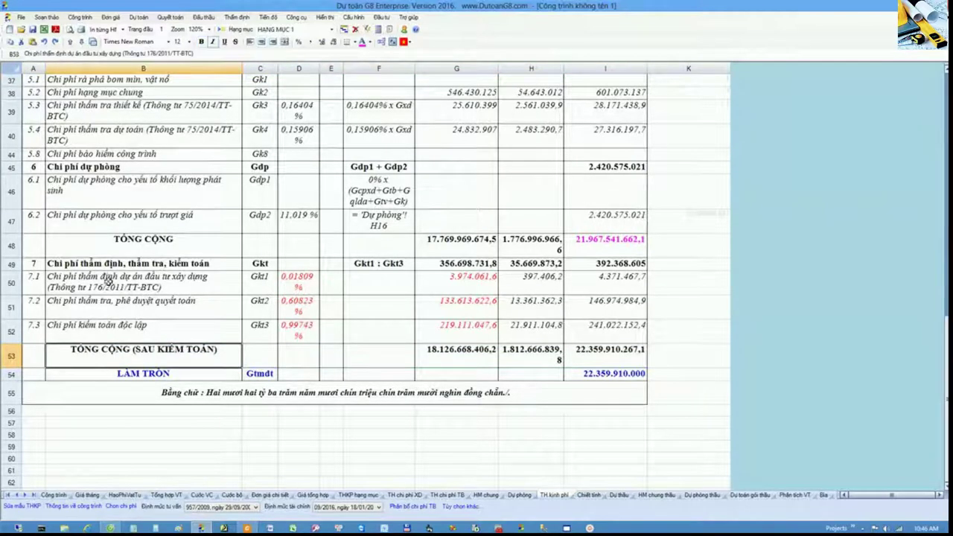
drag(108, 281, 106, 328)
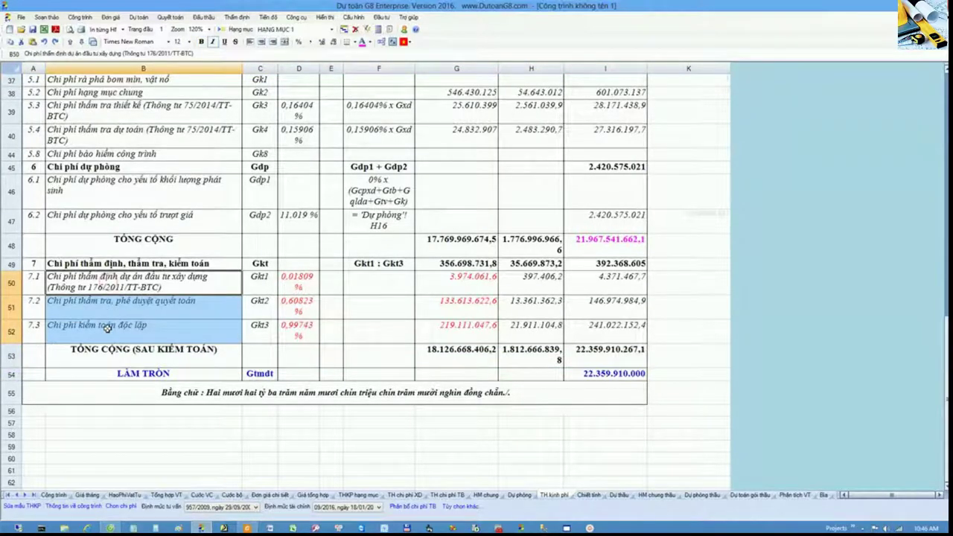
click(128, 352)
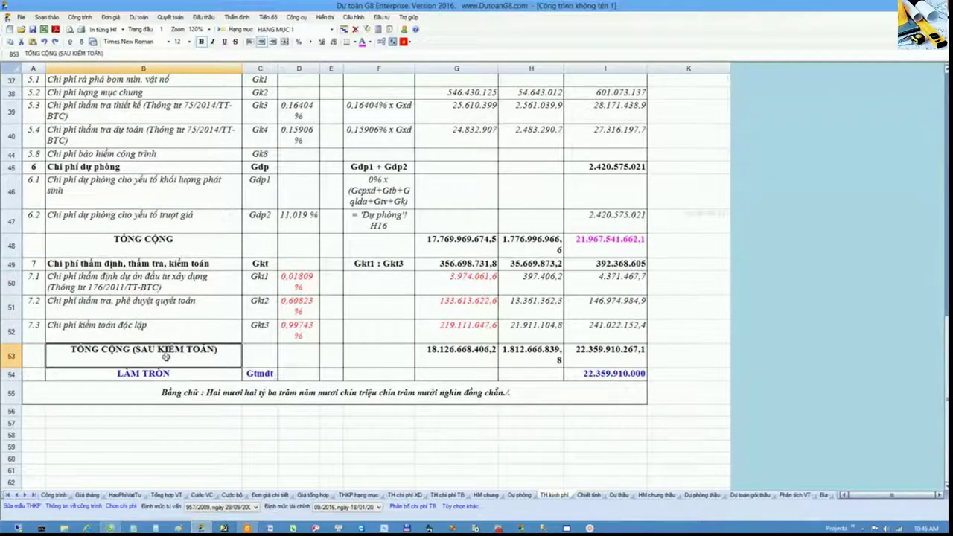
double_click(463, 352)
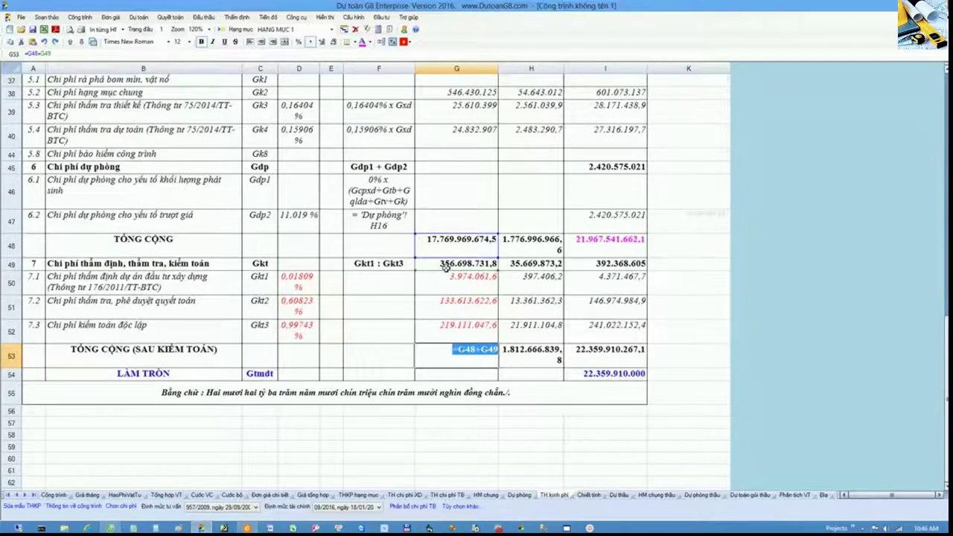
double_click(612, 358)
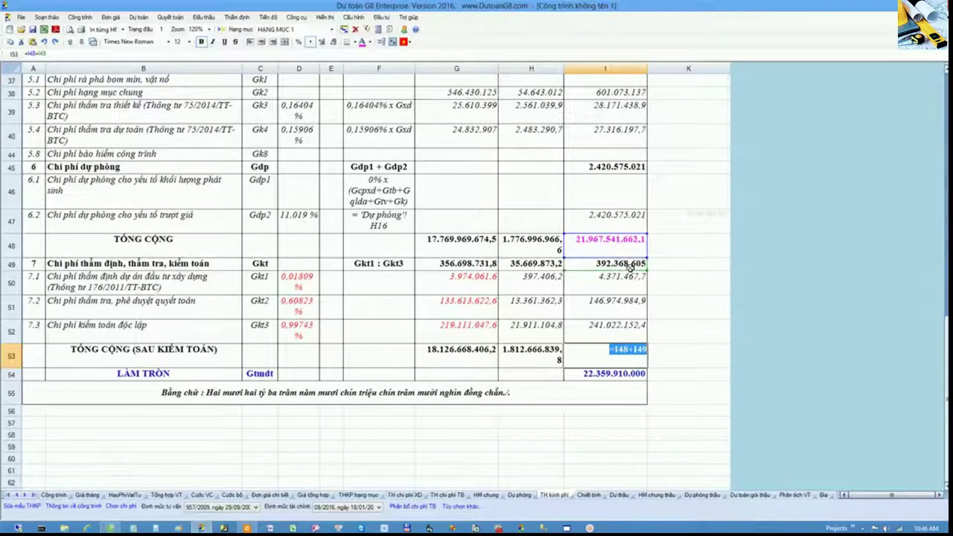
click(149, 357)
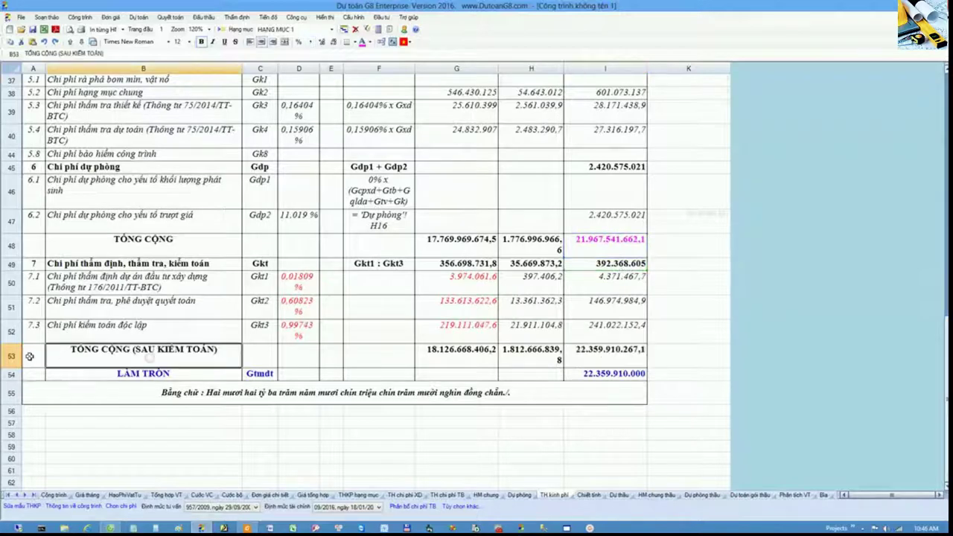
drag(31, 356, 117, 356)
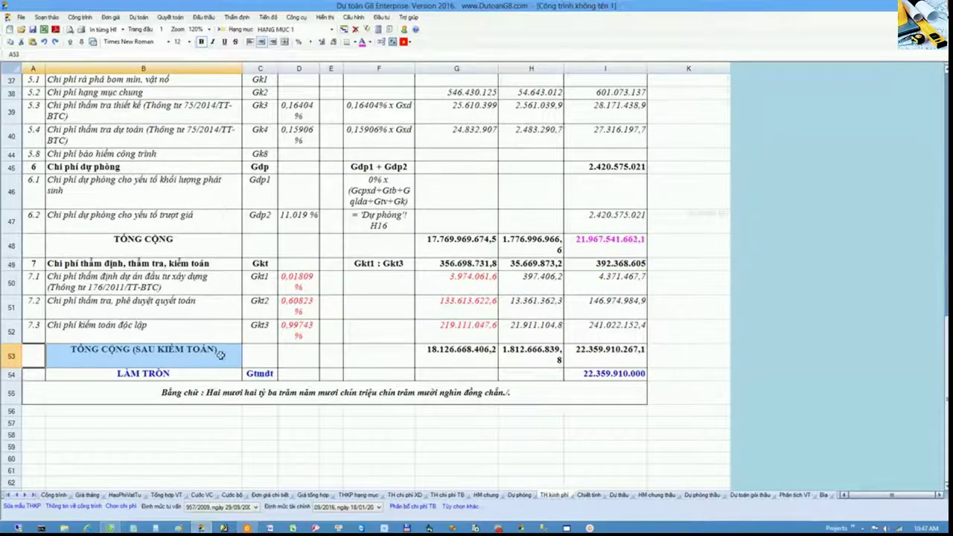
double_click(618, 373)
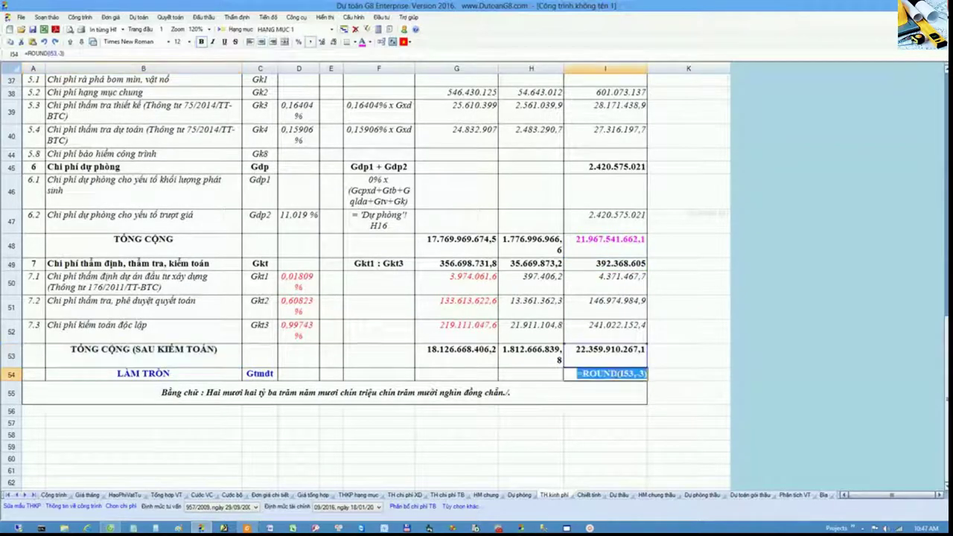
key(Escape)
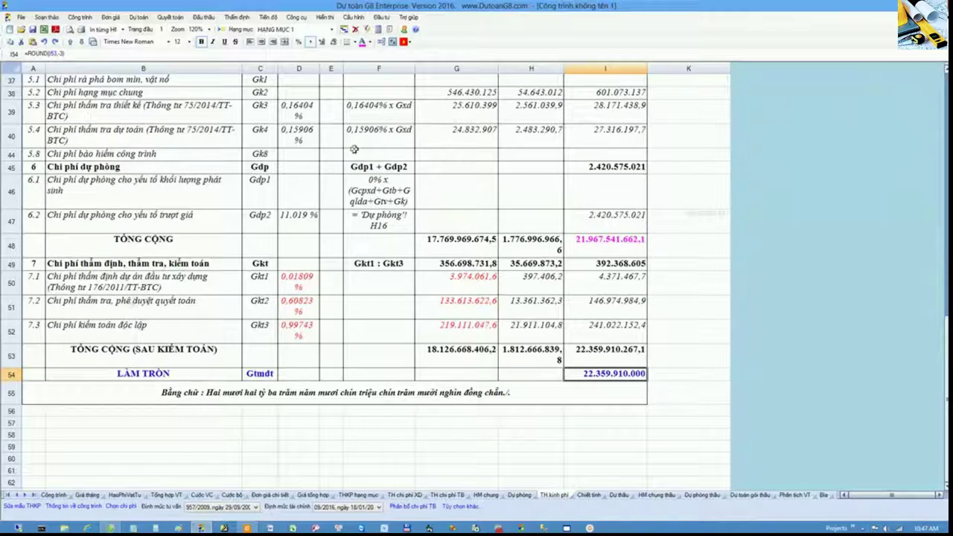
Step: Check the program's About information, then select section 7 and its item rows 50–52
click(408, 16)
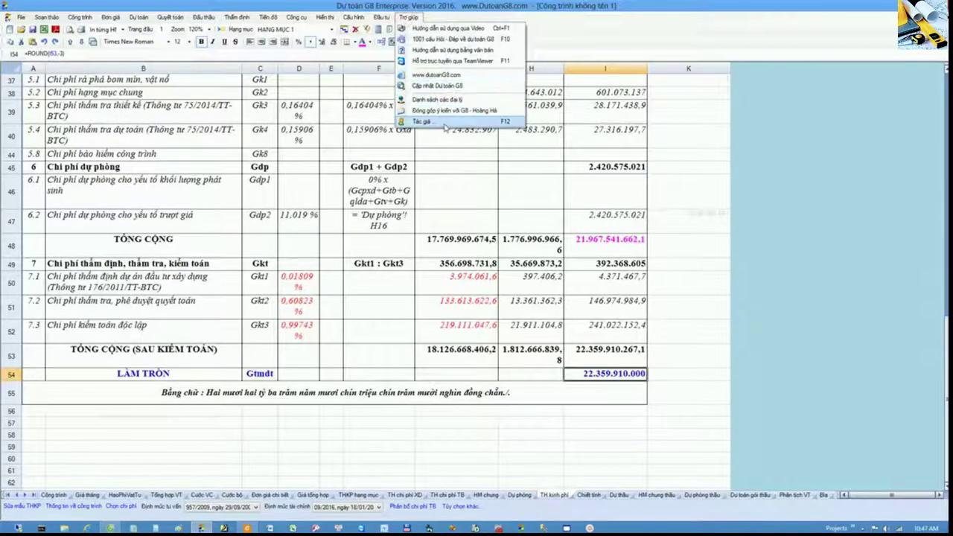
click(445, 122)
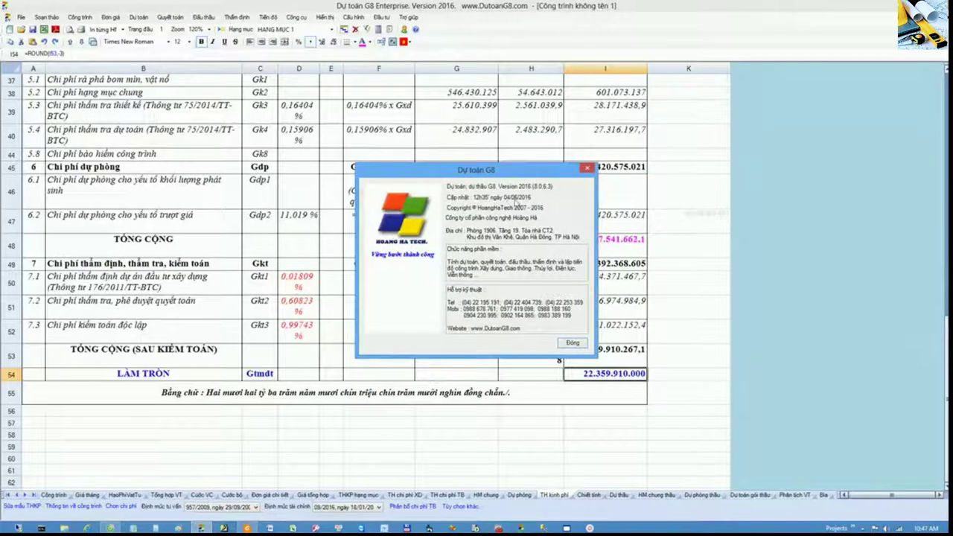
click(587, 169)
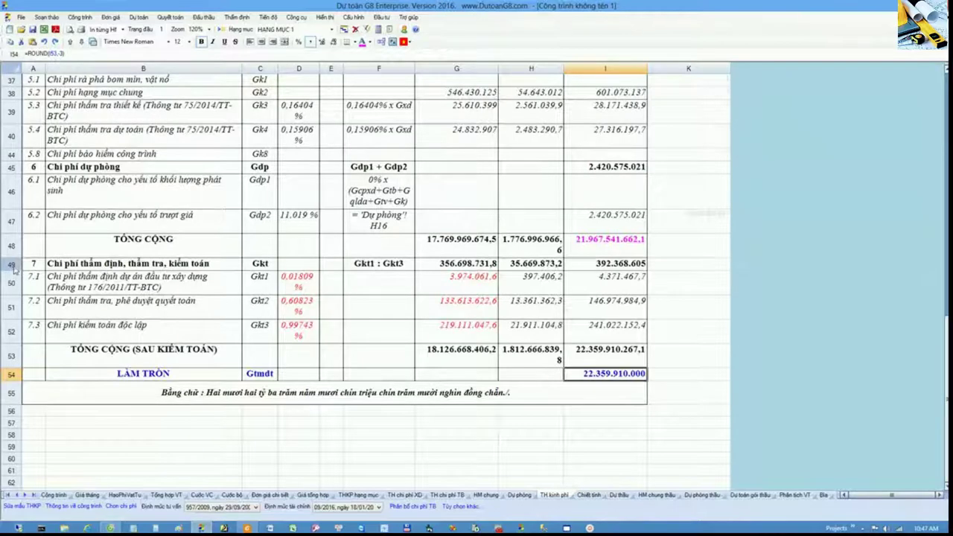
click(12, 265)
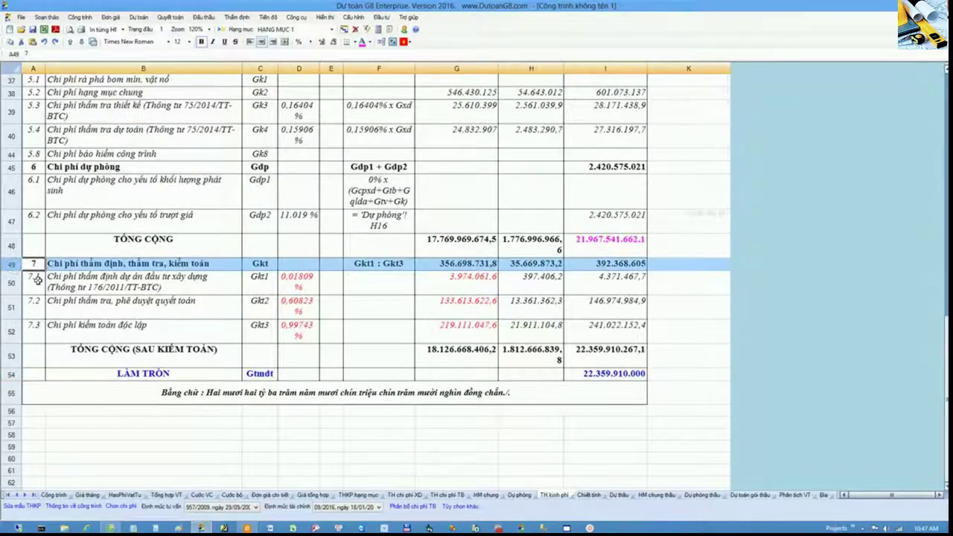
drag(12, 282, 15, 336)
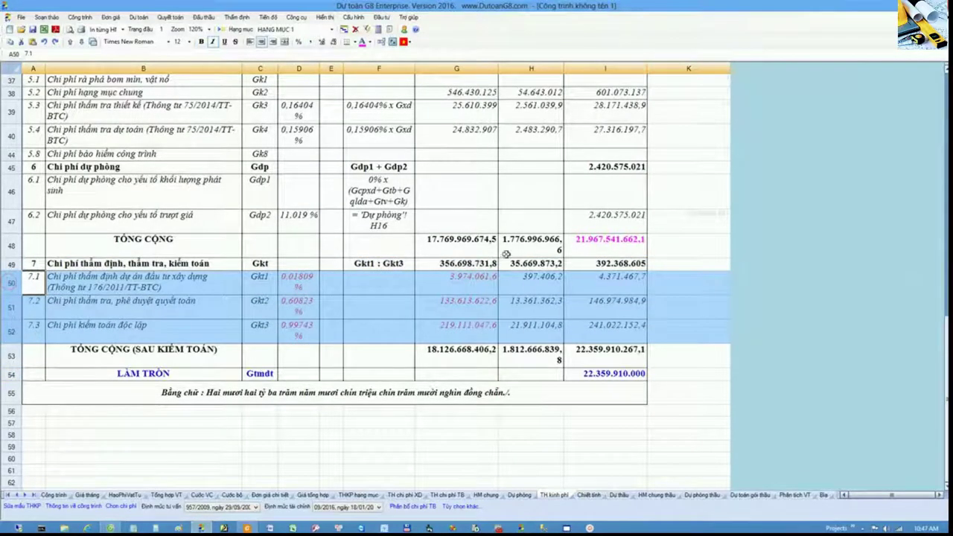
click(687, 247)
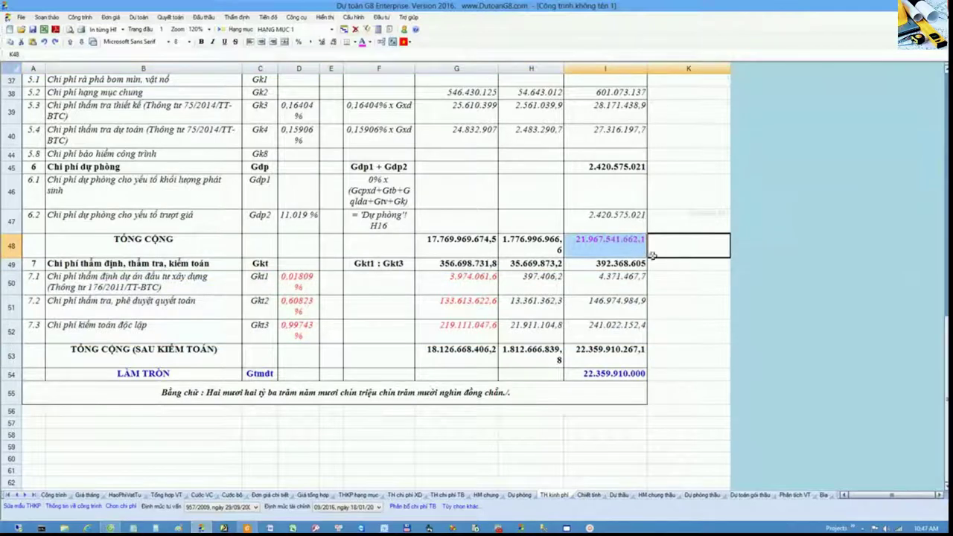
Step: Check the formula behind the item 7.3 total and view the About information again
click(640, 335)
click(34, 247)
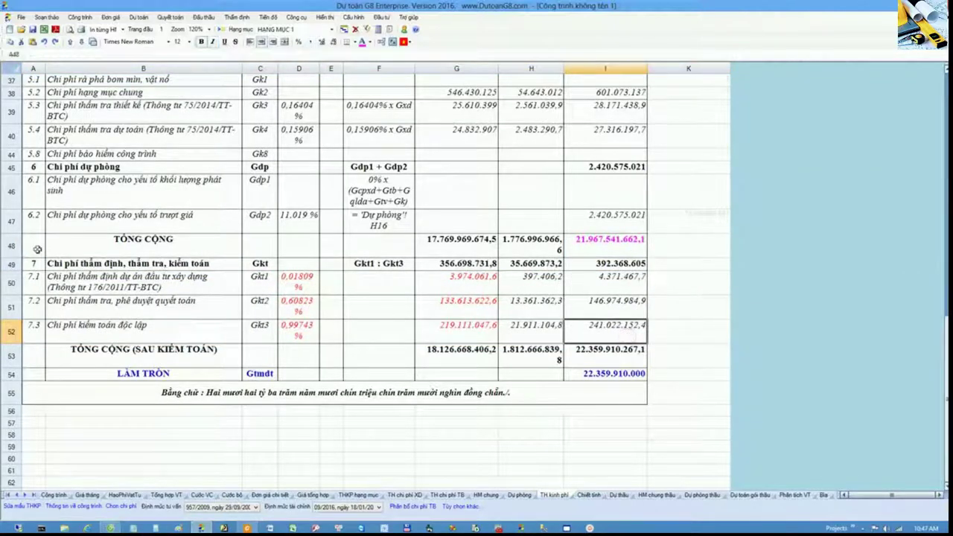
click(404, 31)
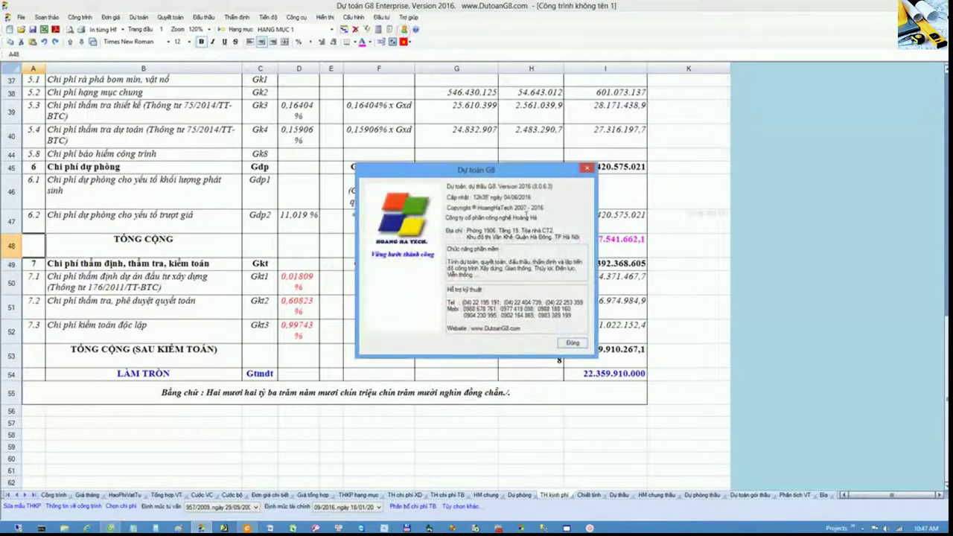
click(587, 168)
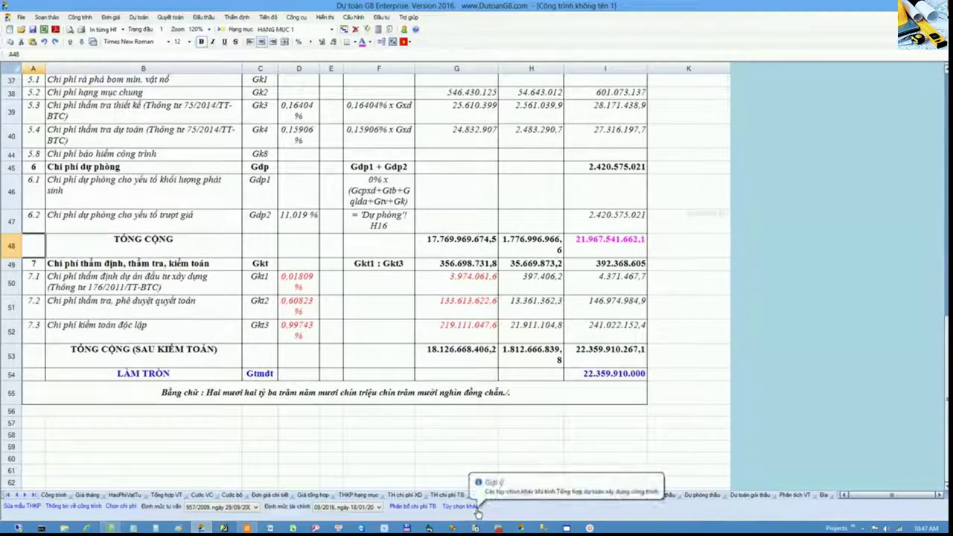
Step: Open the Tùy chọn khác options, move the dialog aside and read the Kiểm toán sau Tổng mức đầu tư note
click(475, 510)
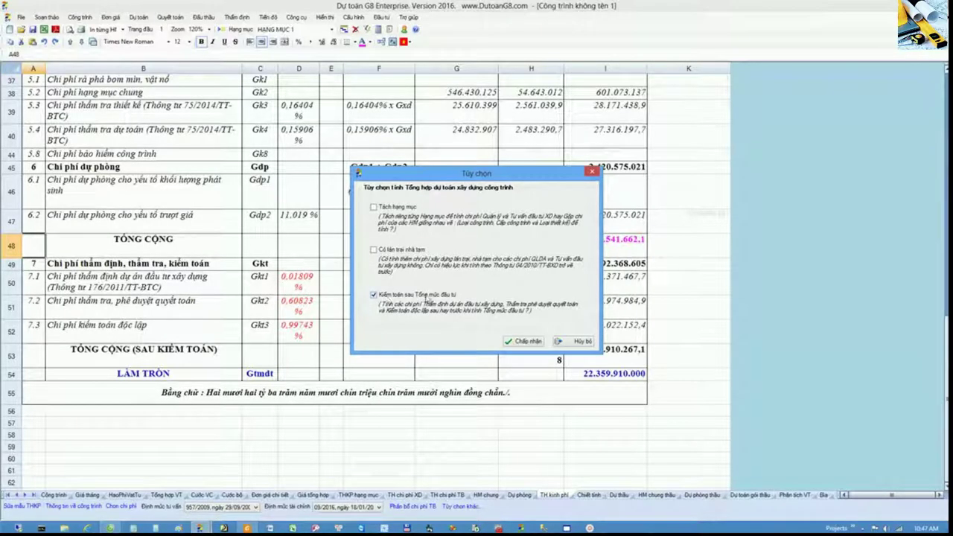
drag(501, 176, 420, 110)
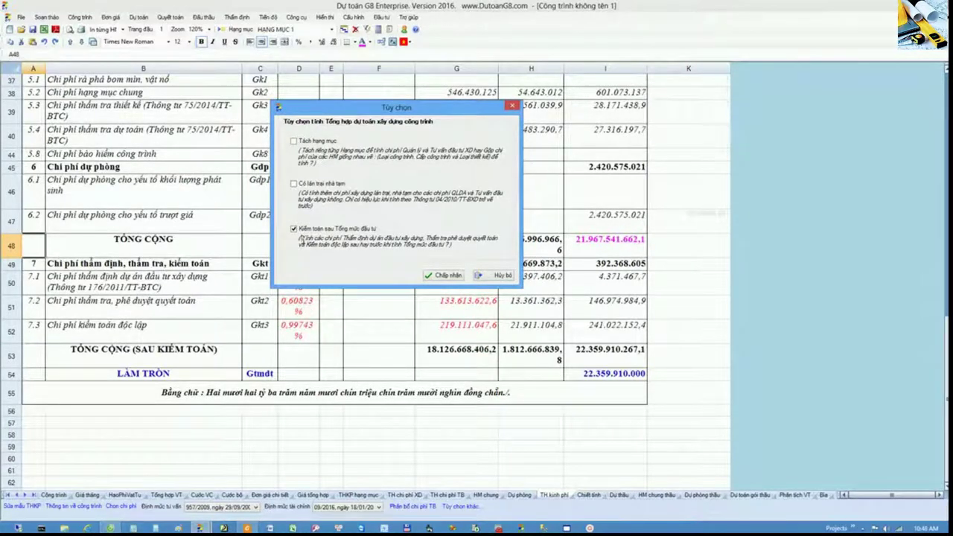
drag(298, 238, 424, 237)
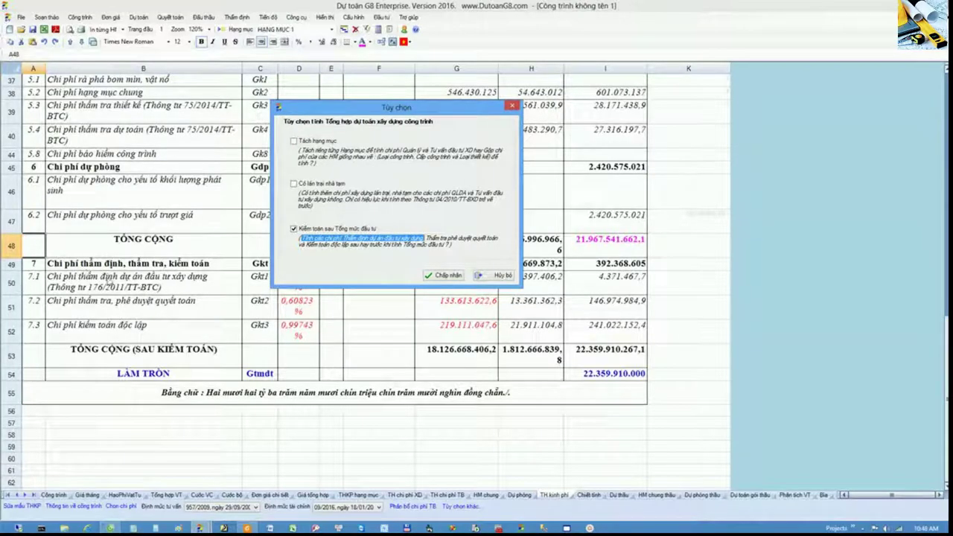
drag(426, 238, 308, 249)
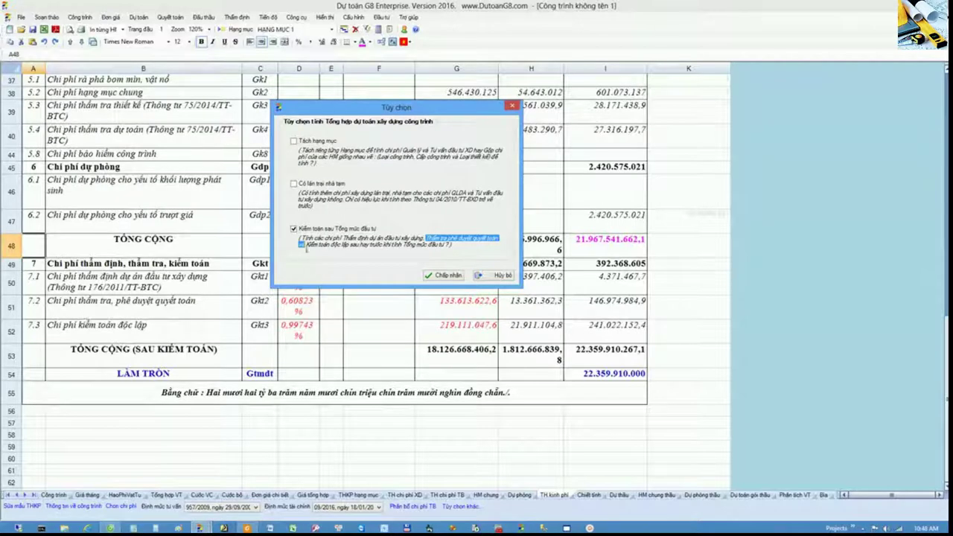
drag(301, 244, 365, 244)
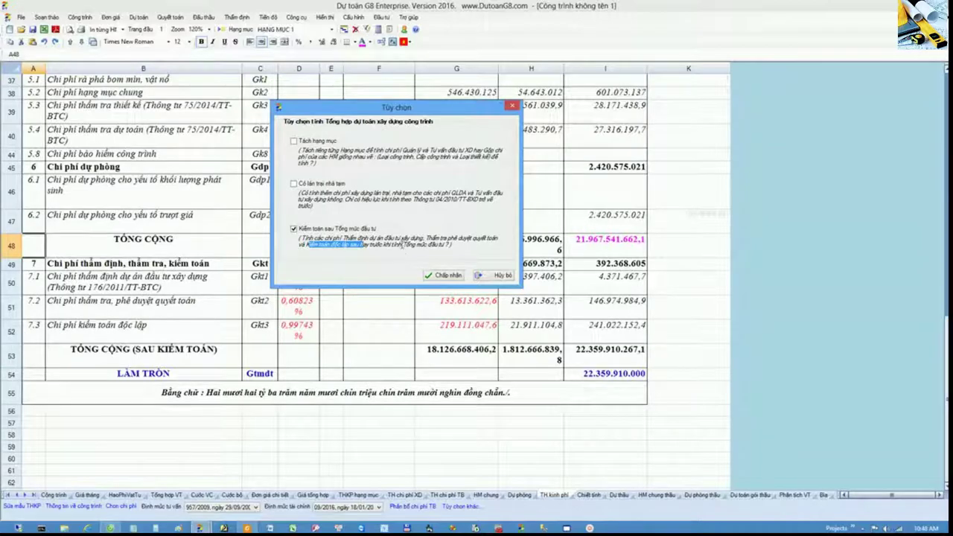
drag(365, 245, 446, 246)
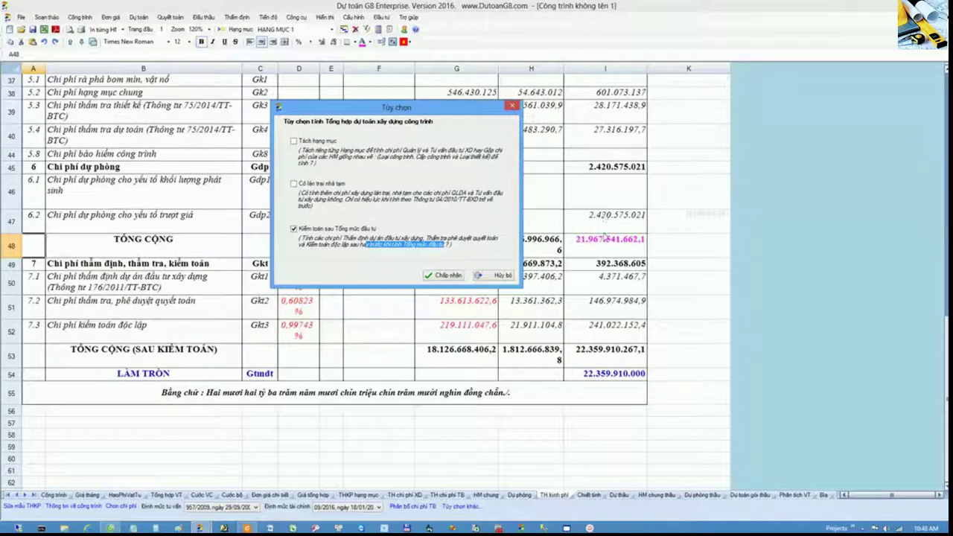
click(344, 246)
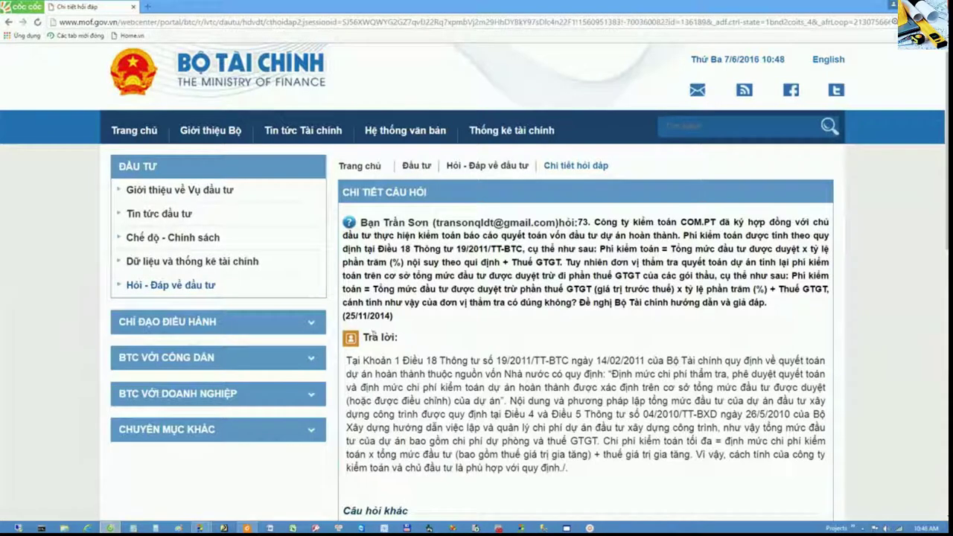
Step: Highlight the Ministry's Trả lời answer paragraph on the Q&A page, then return to Dự toán G8
drag(362, 337, 403, 337)
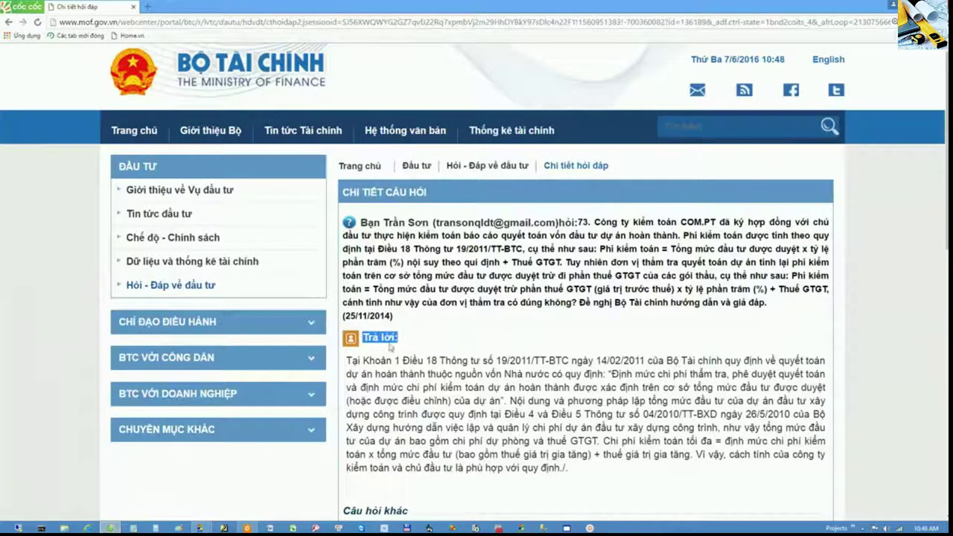
click(390, 348)
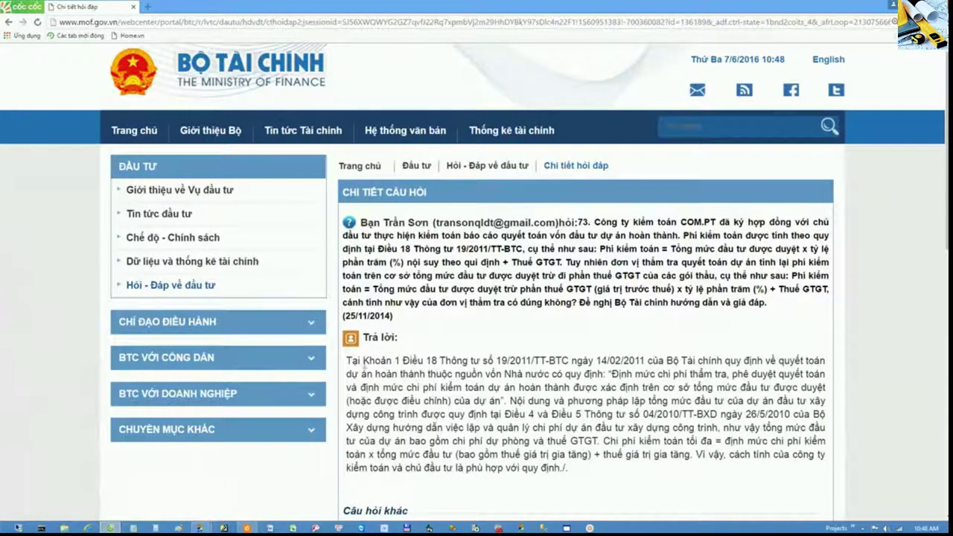
drag(347, 361, 577, 476)
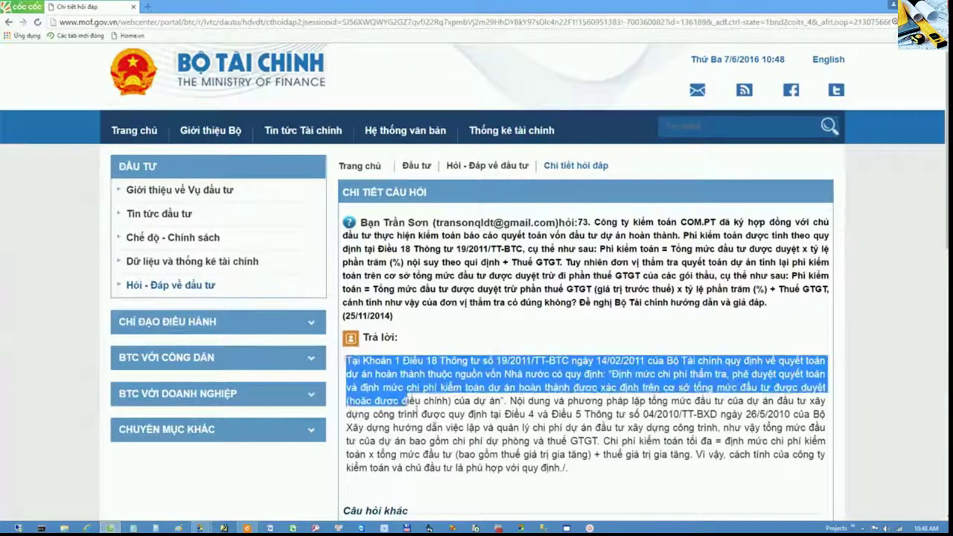
click(588, 476)
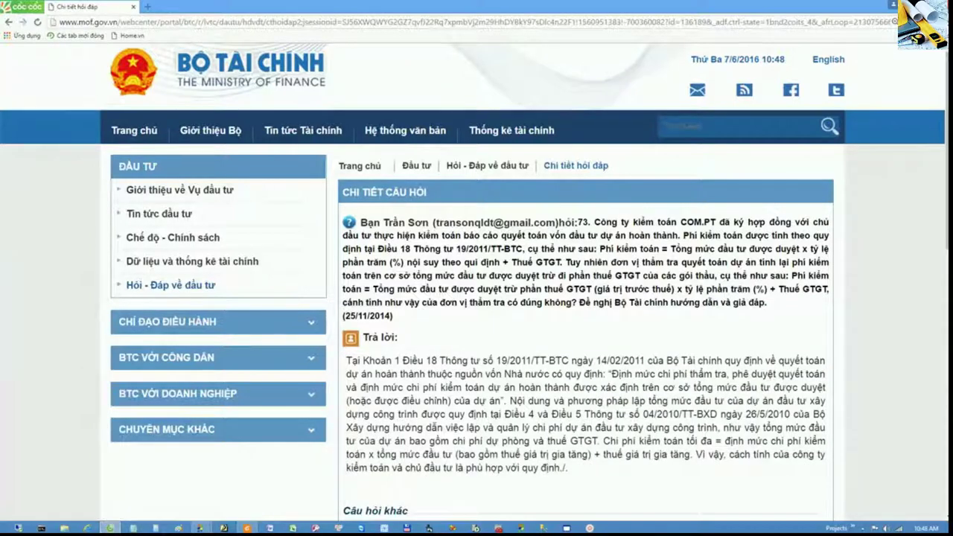
key(alt+Tab)
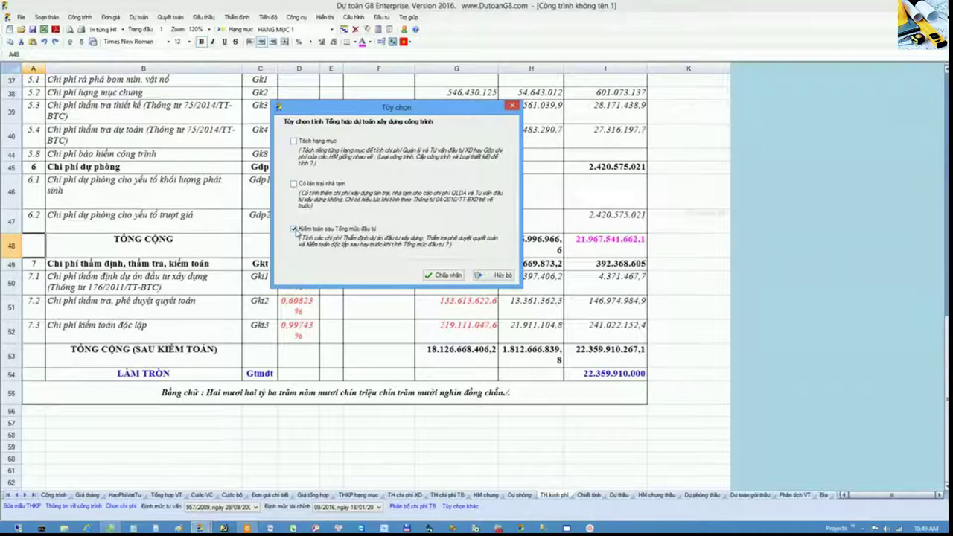
Step: Untick 'Kiểm toán sau Tổng mức đầu tư', recalculate to 22.355.798.294,1, and select rows 42–44
click(295, 231)
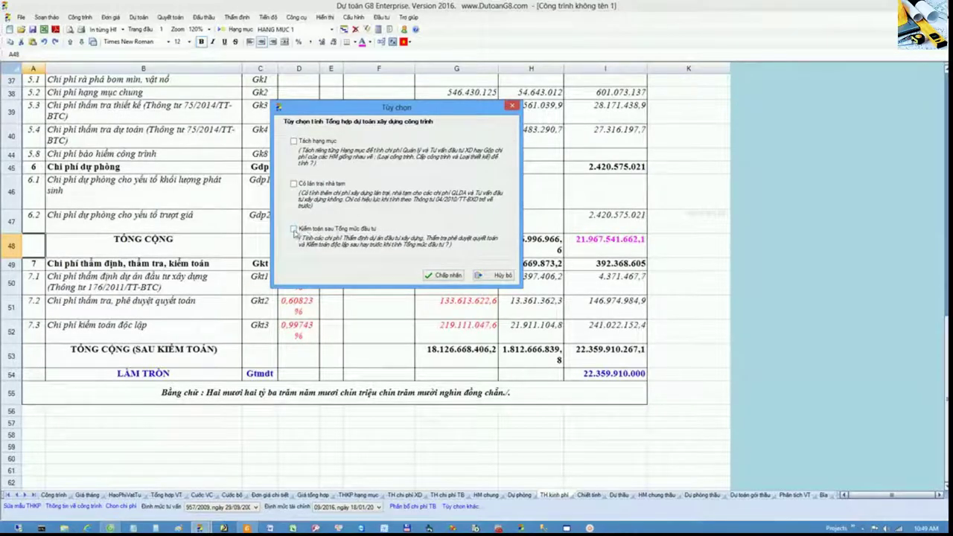
click(448, 277)
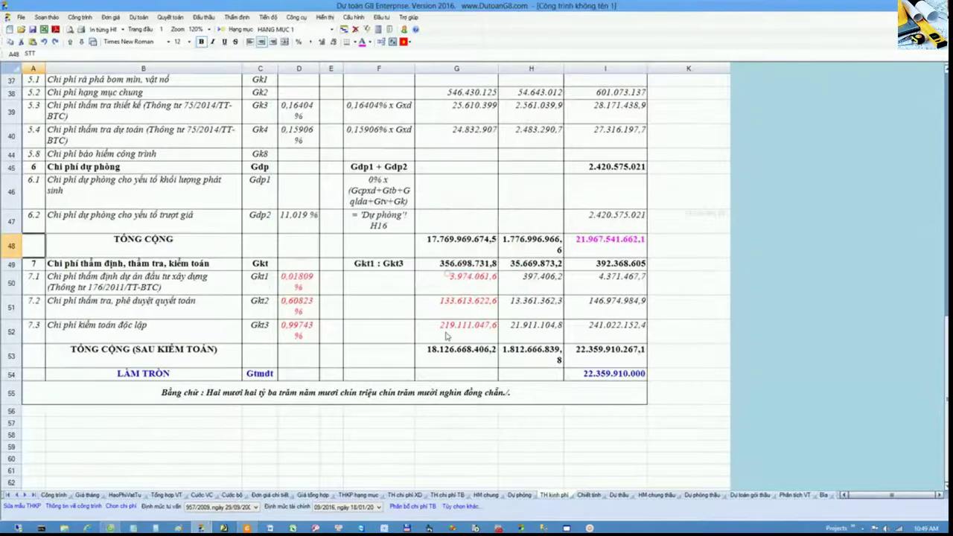
click(240, 295)
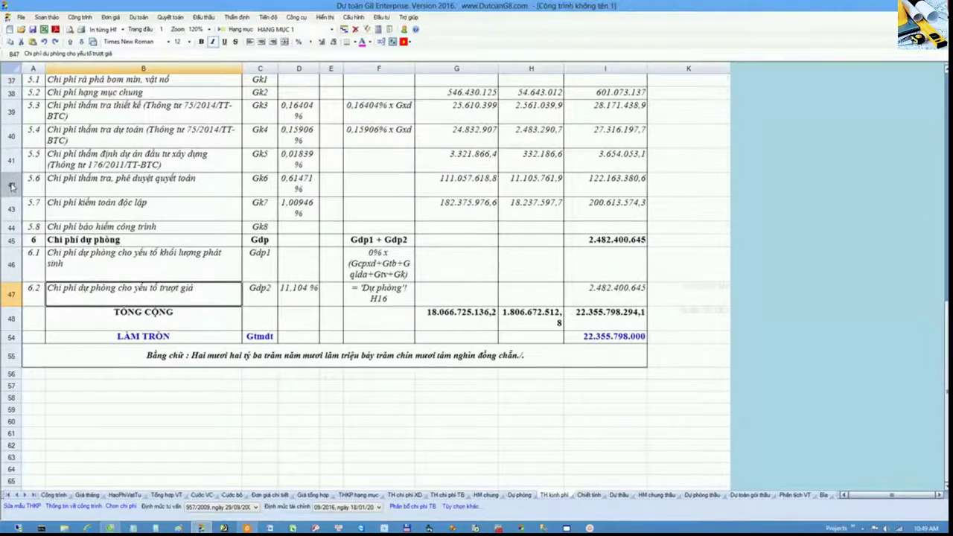
click(12, 187)
drag(12, 186, 14, 227)
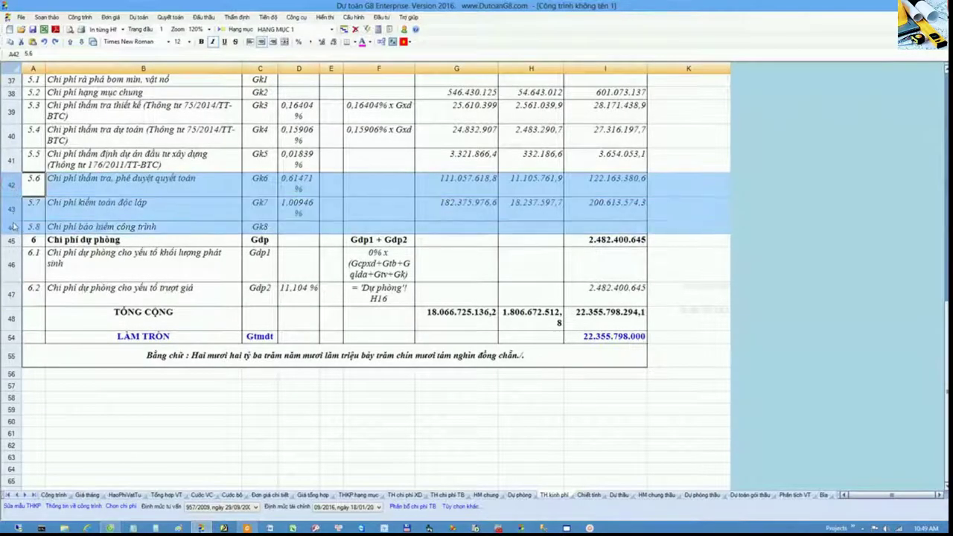
Step: Make the text of rows 42–44 red
click(368, 42)
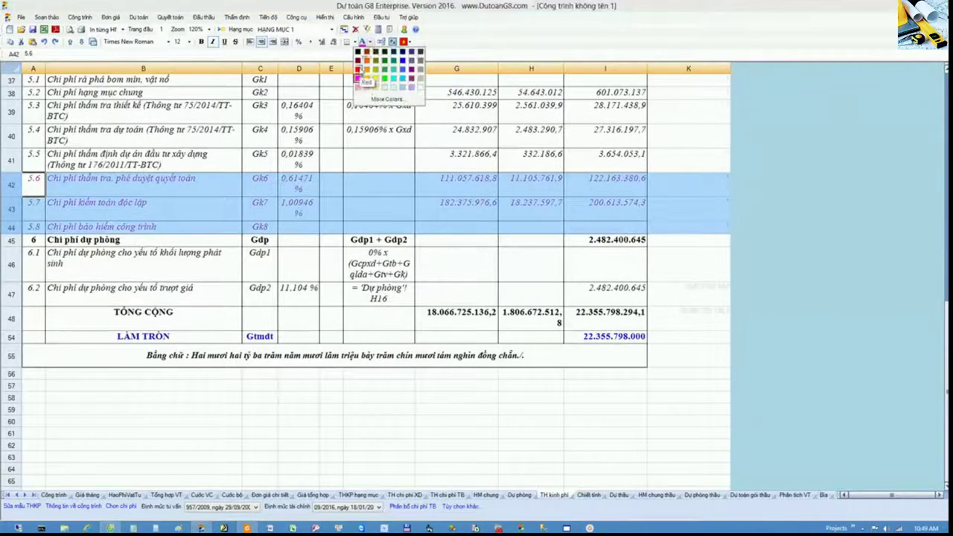
click(357, 71)
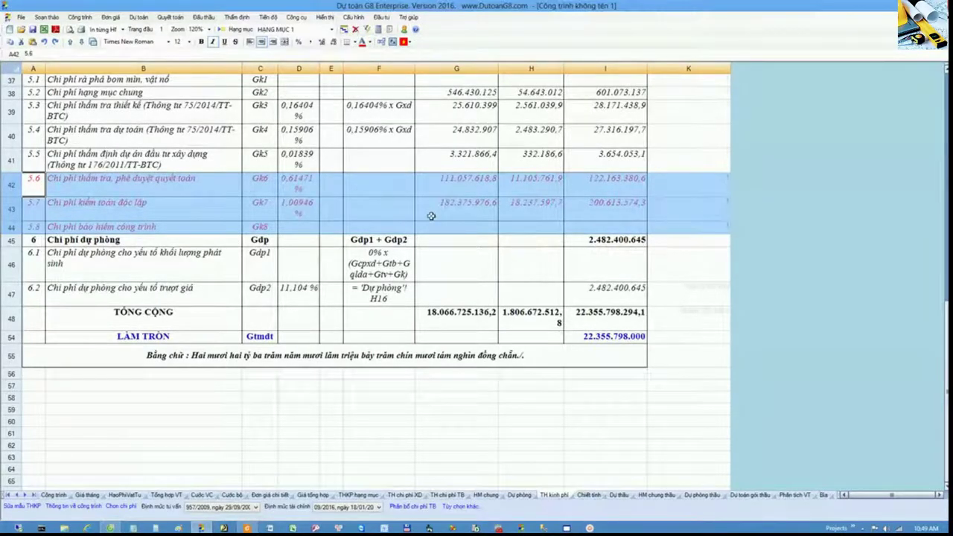
click(430, 216)
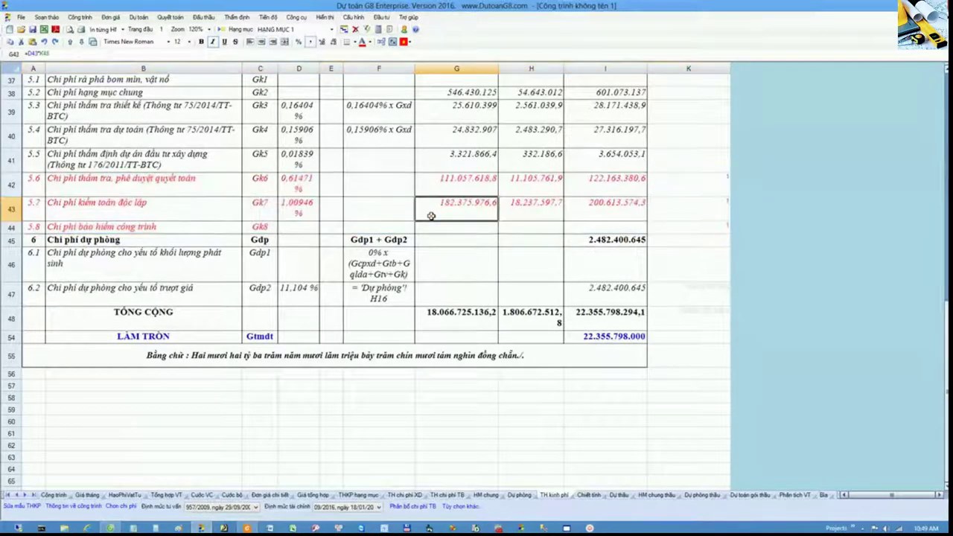
Step: Colour the values in K48 and the TỔNG CỘNG total in G48 pink
click(711, 322)
click(369, 43)
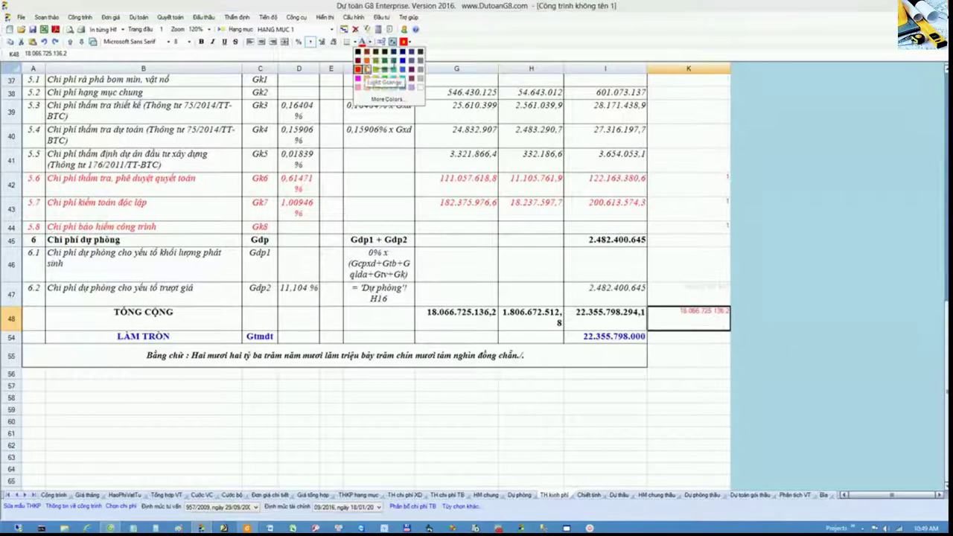
click(359, 79)
click(462, 315)
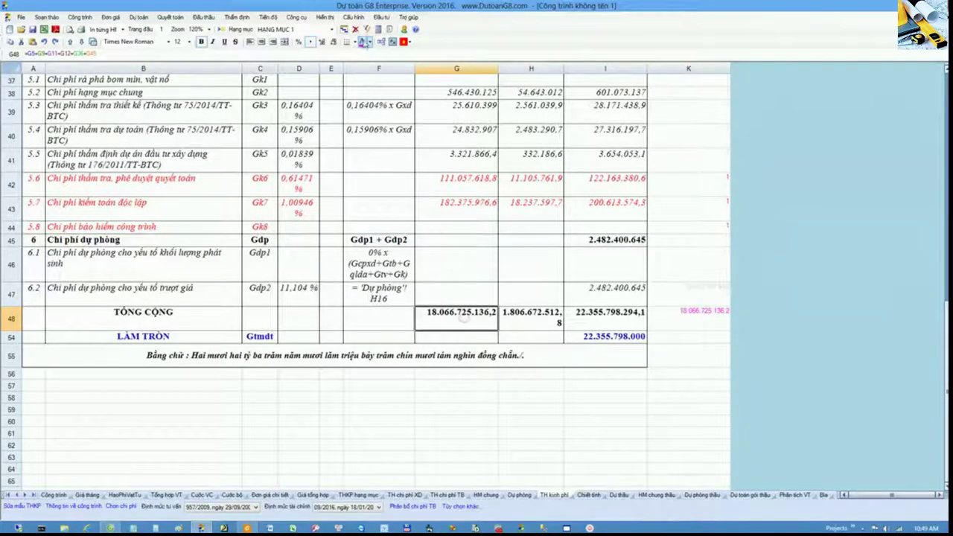
click(364, 42)
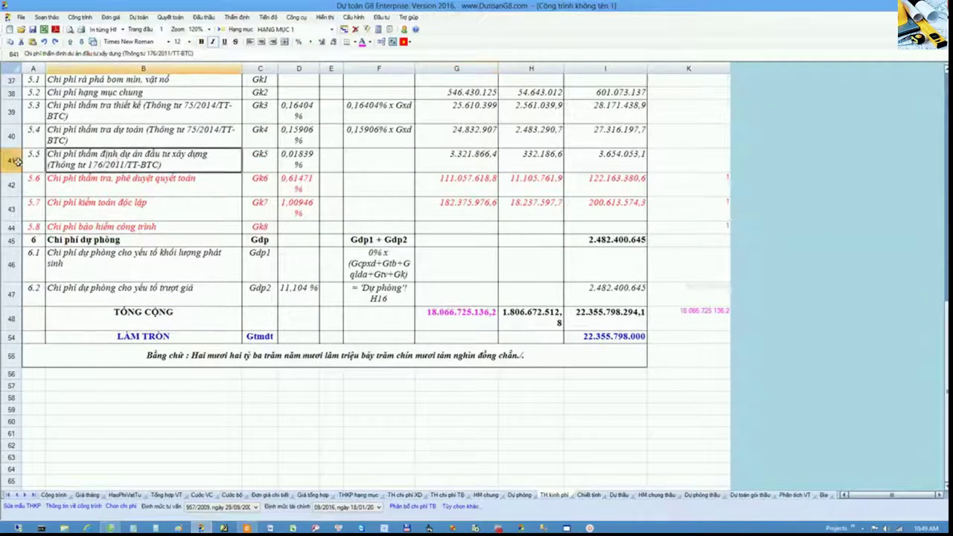
Step: Make item 5.5's row 41 text red
drag(33, 160, 596, 168)
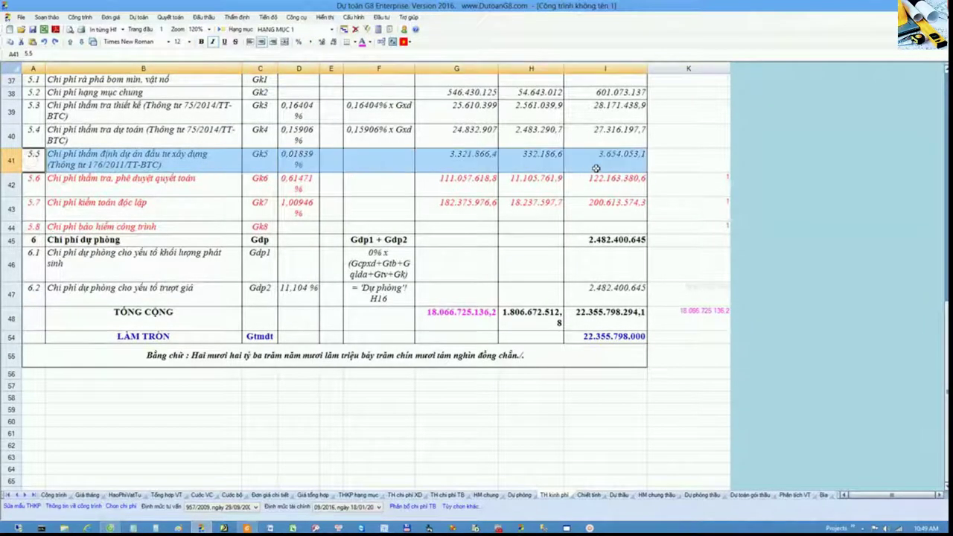
click(369, 42)
click(358, 68)
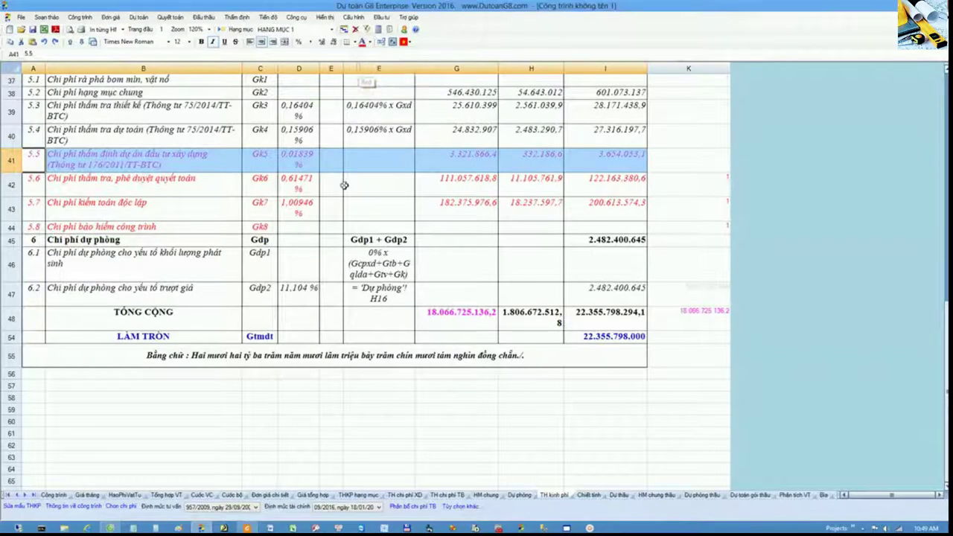
click(337, 193)
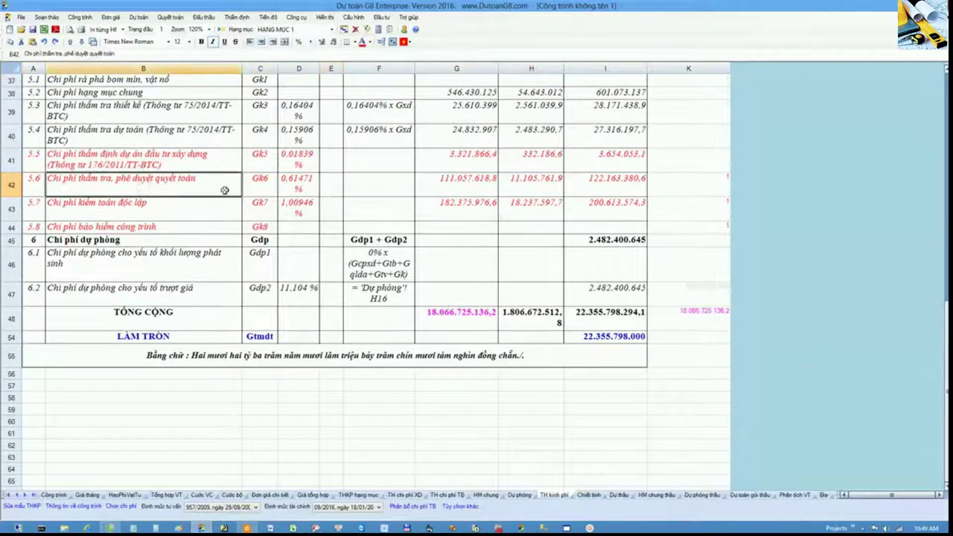
double_click(451, 186)
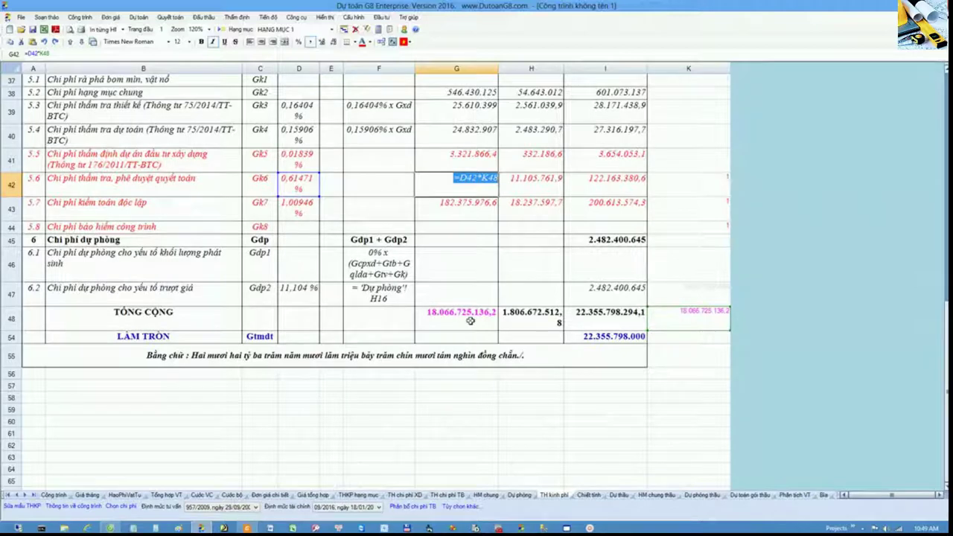
drag(452, 302, 451, 319)
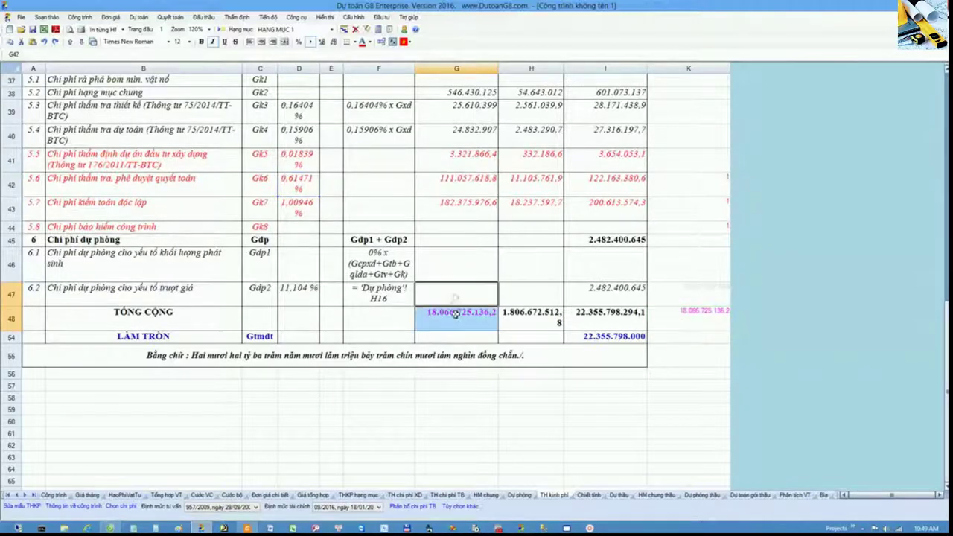
click(456, 320)
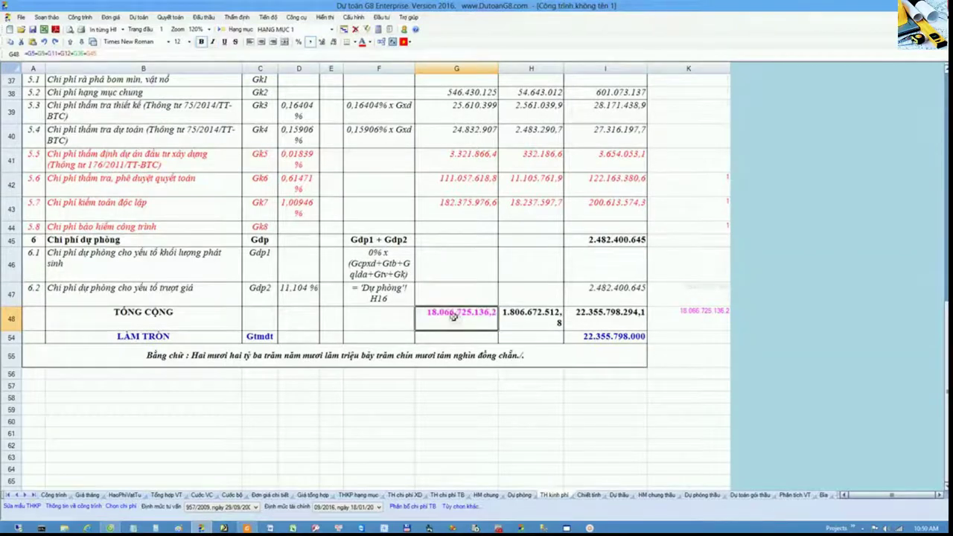
click(680, 318)
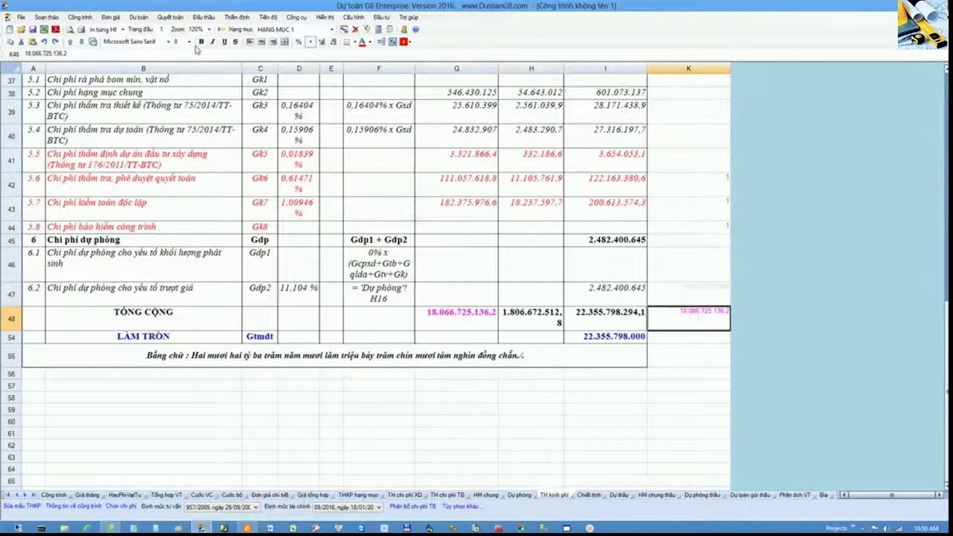
click(465, 324)
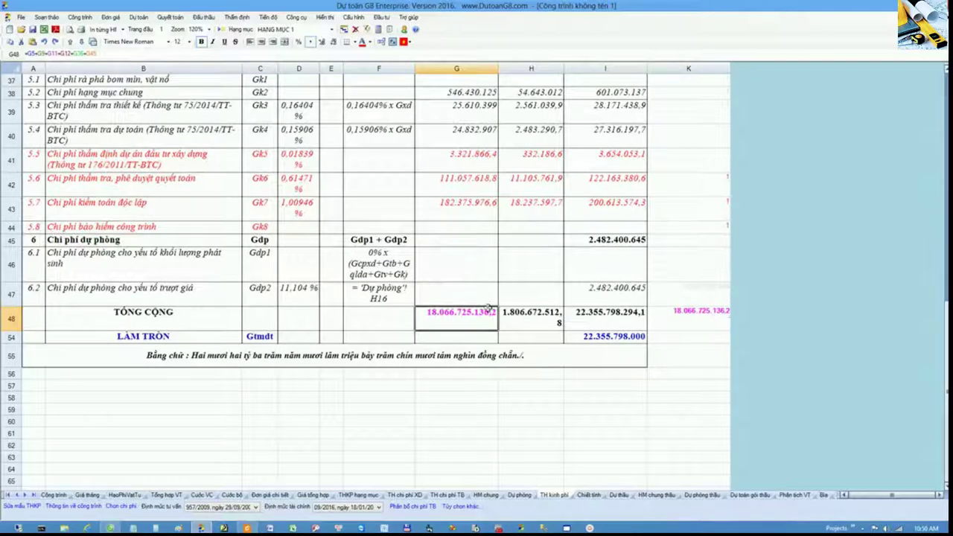
click(671, 316)
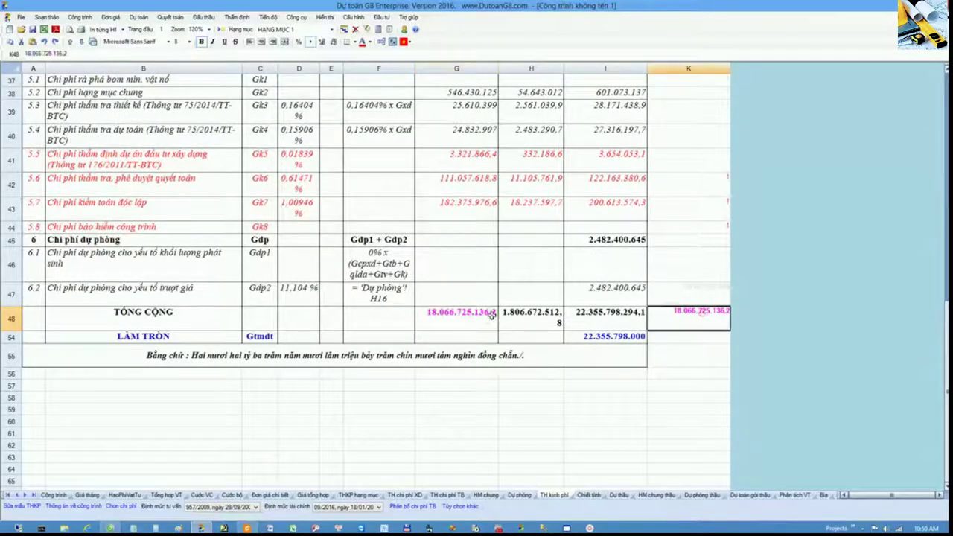
double_click(453, 162)
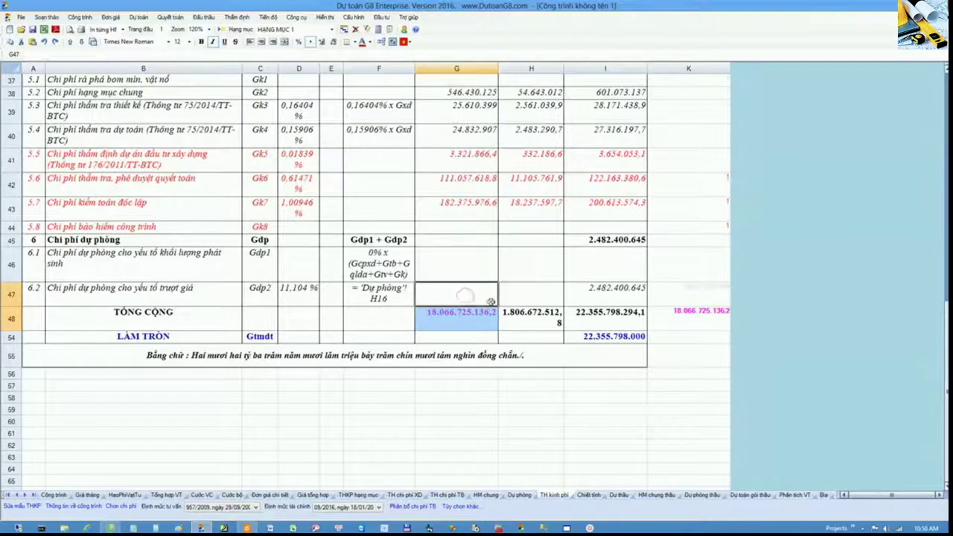
double_click(467, 182)
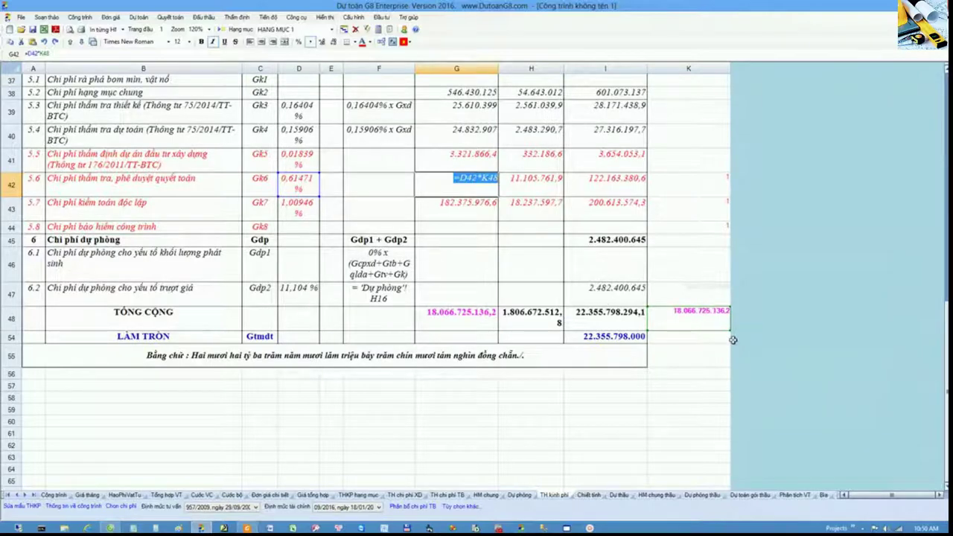
key(Return)
click(459, 314)
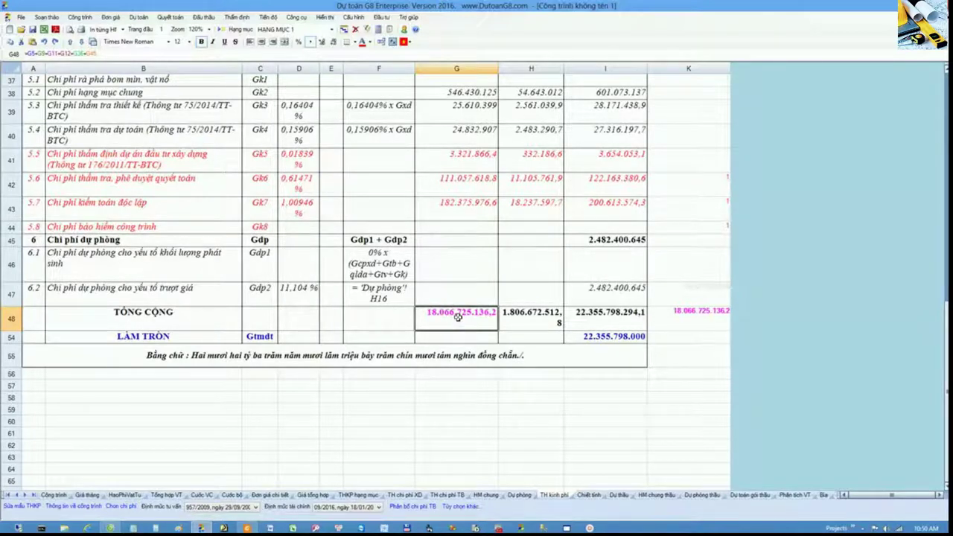
Step: Review the contingency and total amounts, plus rows 5.4–5.7 amounts and rates
drag(464, 272, 465, 331)
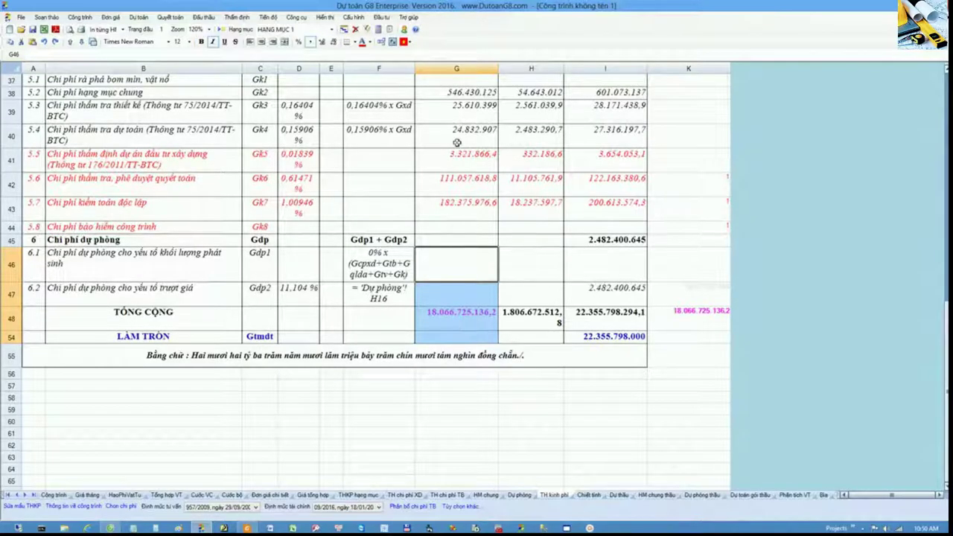
drag(457, 142, 458, 205)
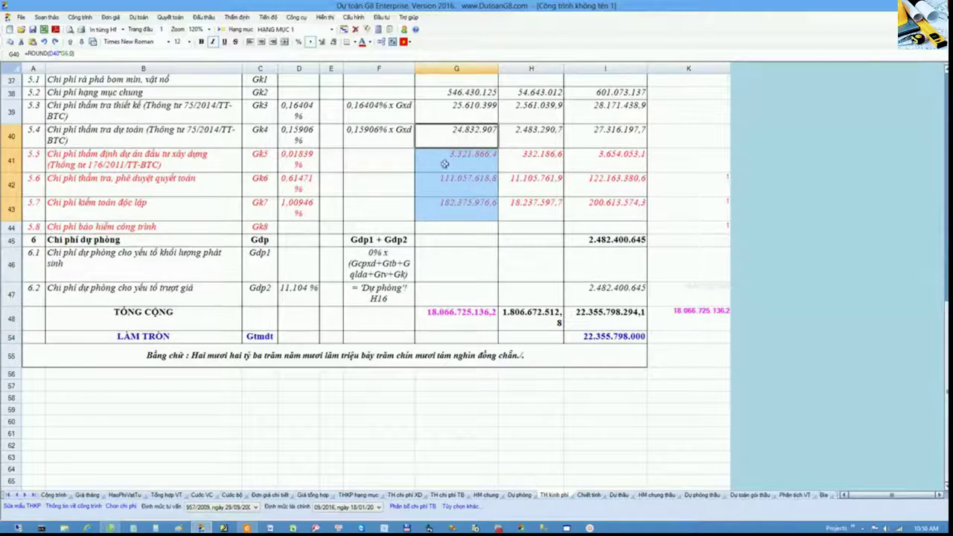
drag(461, 292, 462, 316)
drag(300, 158, 303, 217)
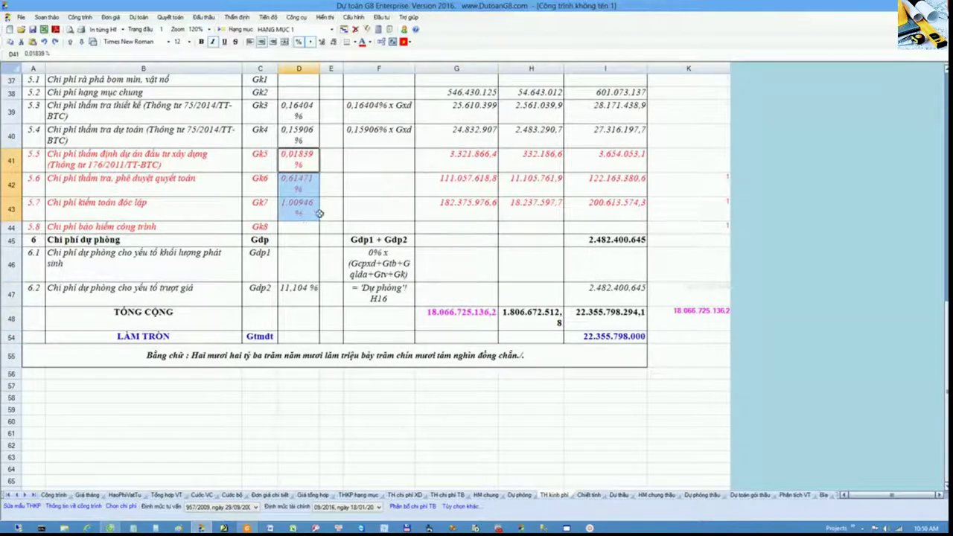
click(479, 212)
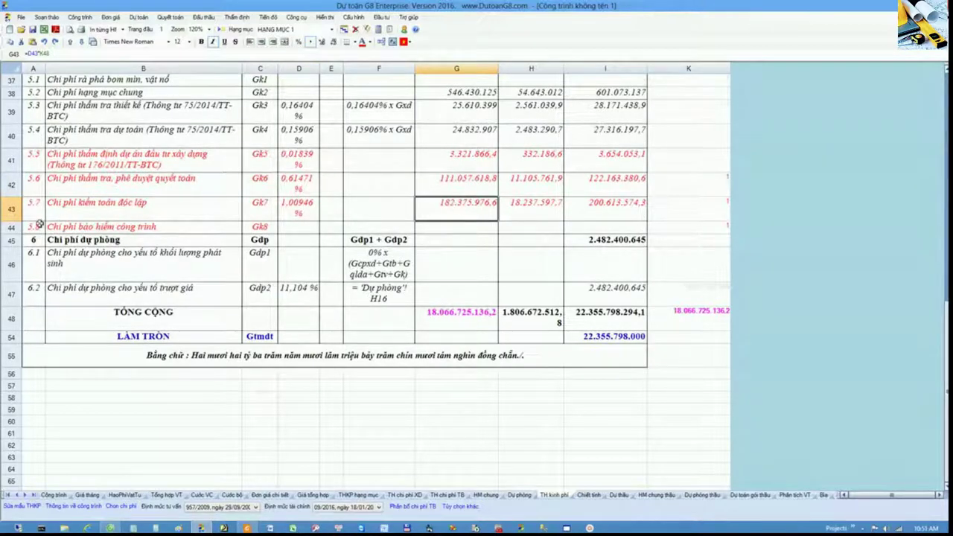
Step: Set the text of the insurance cost row 44 to black
click(14, 226)
click(368, 41)
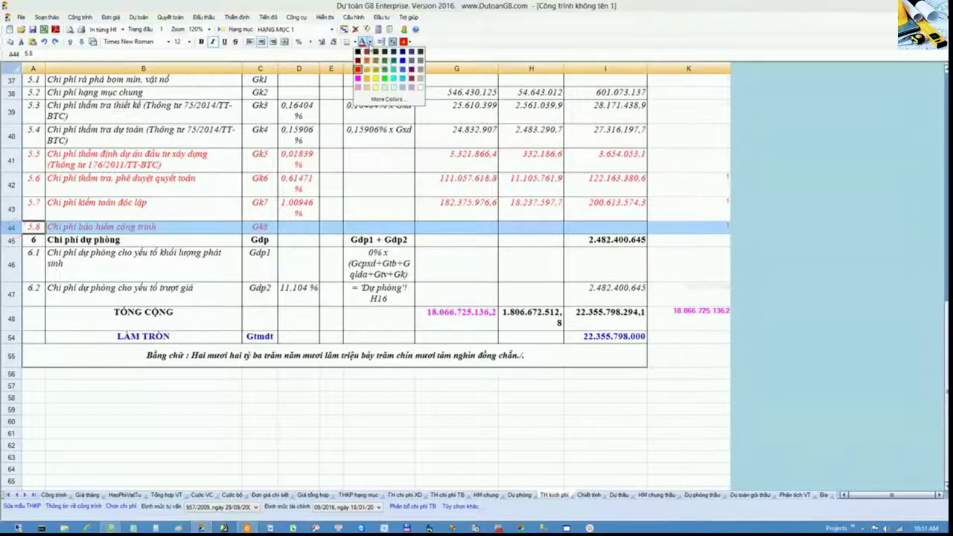
click(358, 49)
click(456, 213)
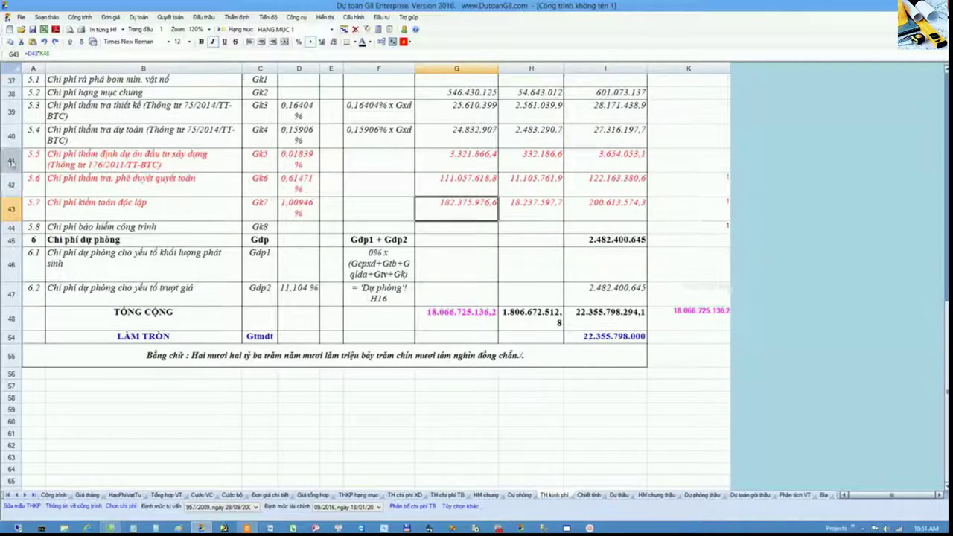
Step: Recheck rows 5.5–5.7 rates and totals, then bring up the Ministry of Finance Q&A in Cốc Cốc
drag(11, 162, 16, 202)
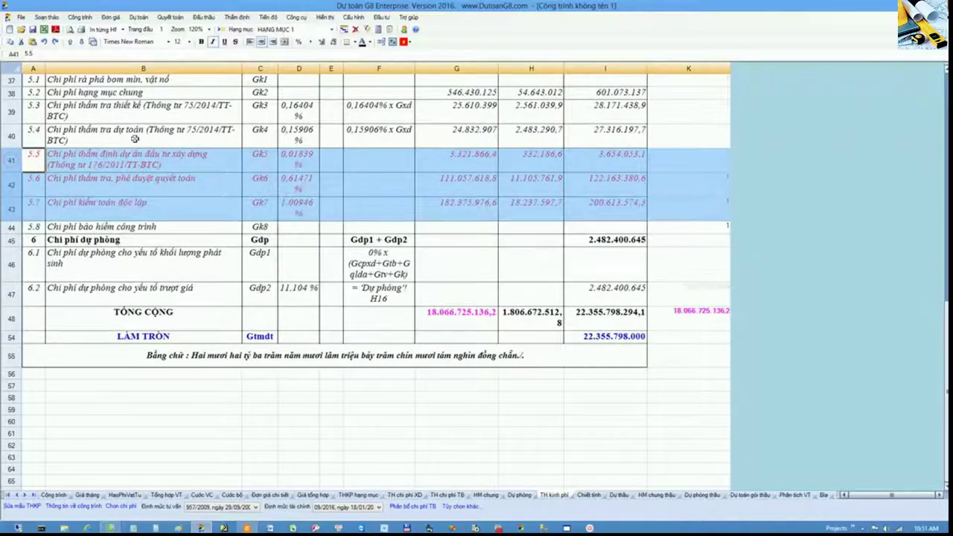
drag(457, 294, 459, 321)
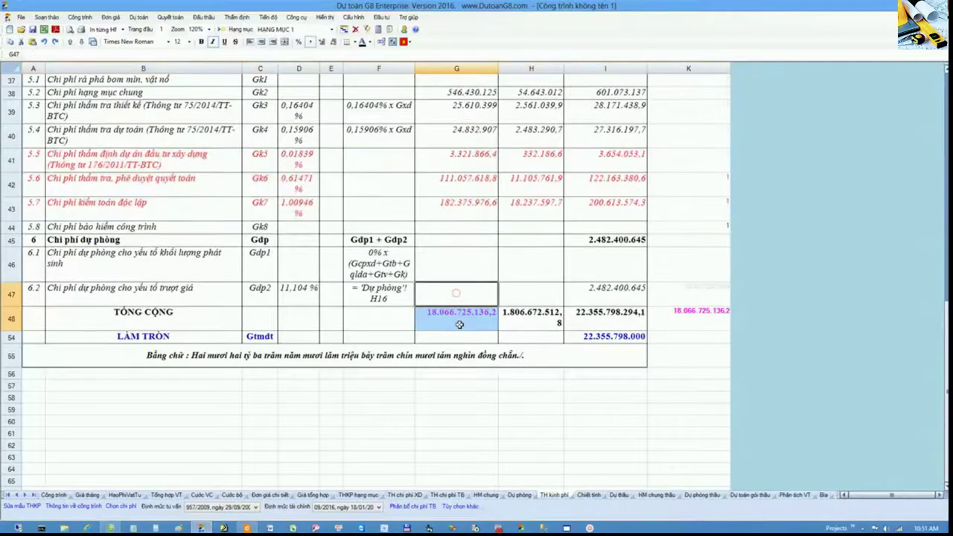
drag(298, 150, 297, 212)
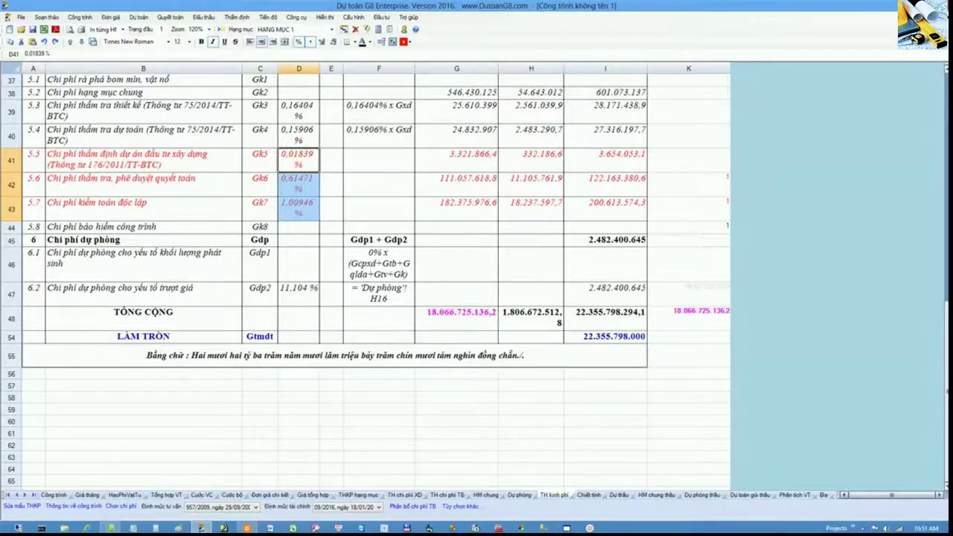
click(110, 528)
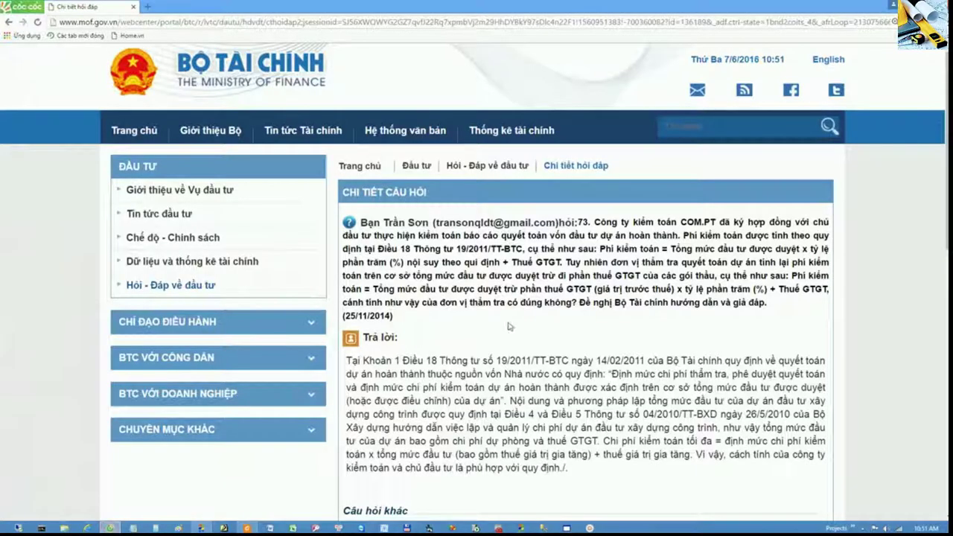
Step: Re-enable 'Kiểm toán sau Tổng mức đầu tư' so section 7 returns, totalling 22.359.910.267,1
key(alt+Tab)
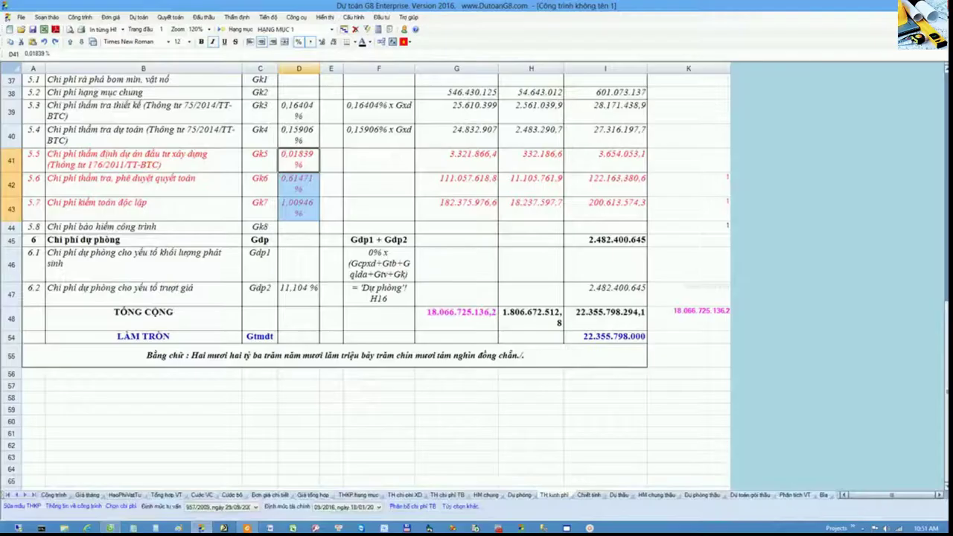
click(413, 192)
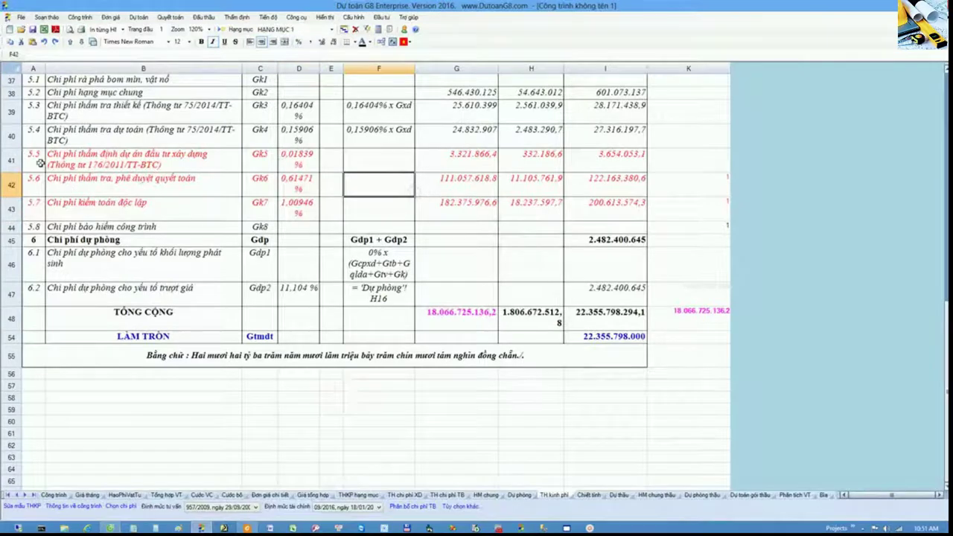
click(453, 507)
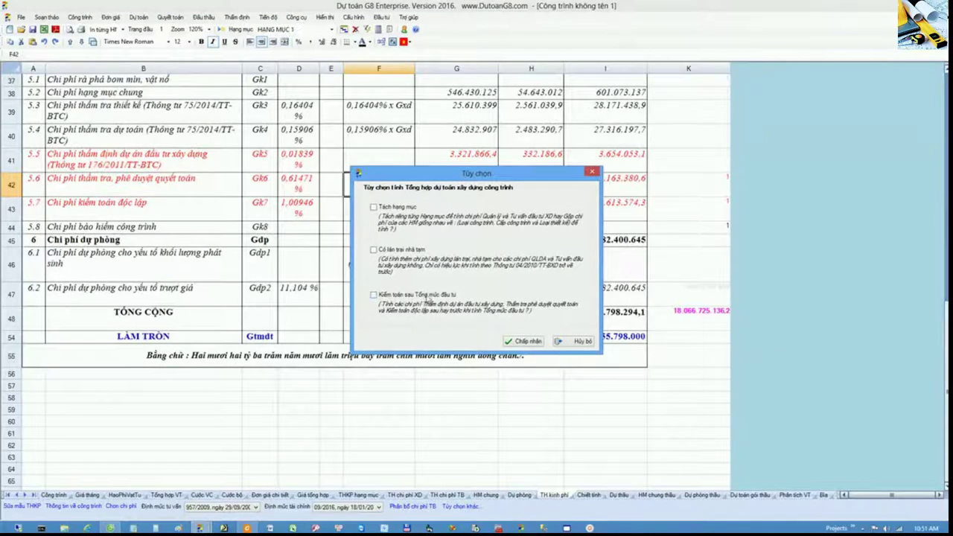
click(524, 341)
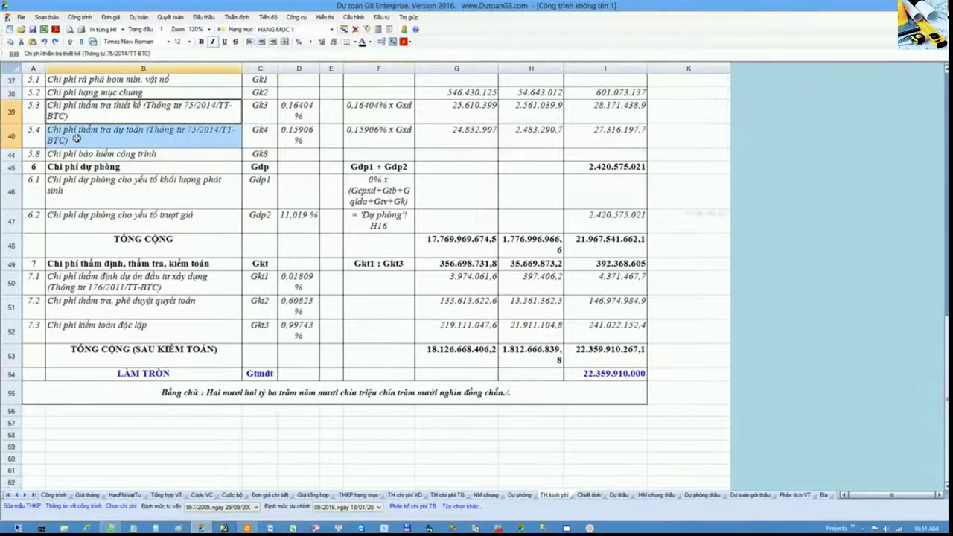
mouse_move(71, 109)
mouse_down()
mouse_move(82, 164)
mouse_move(600, 158)
mouse_up()
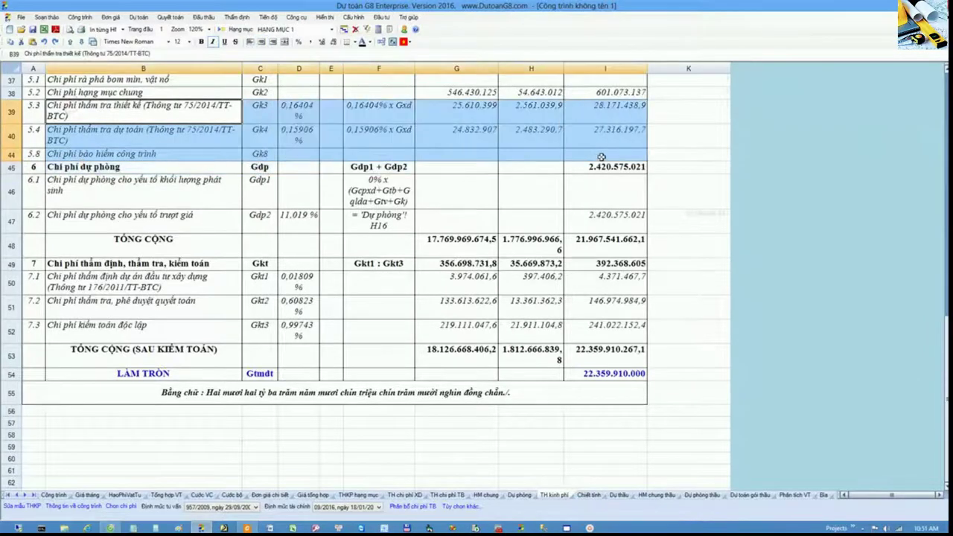
click(602, 156)
drag(15, 266, 18, 353)
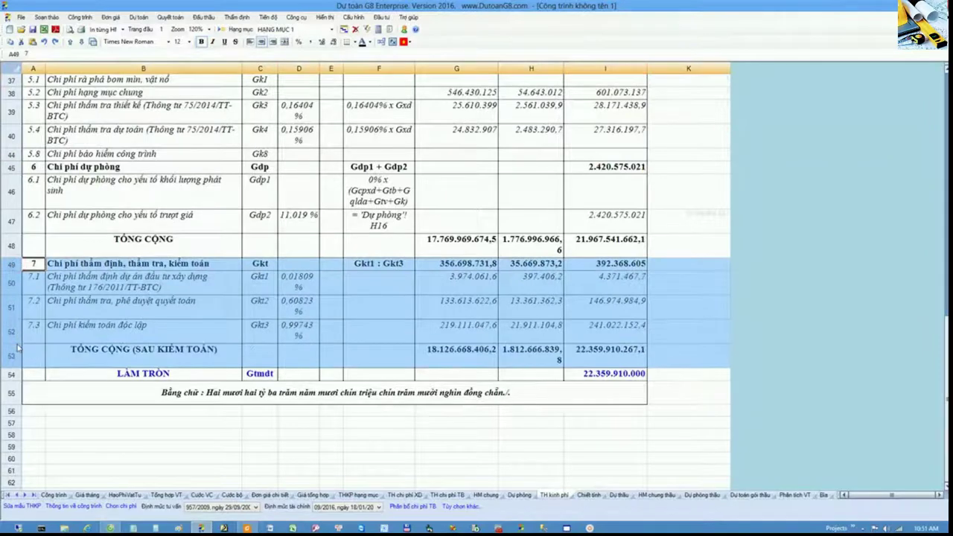
click(73, 377)
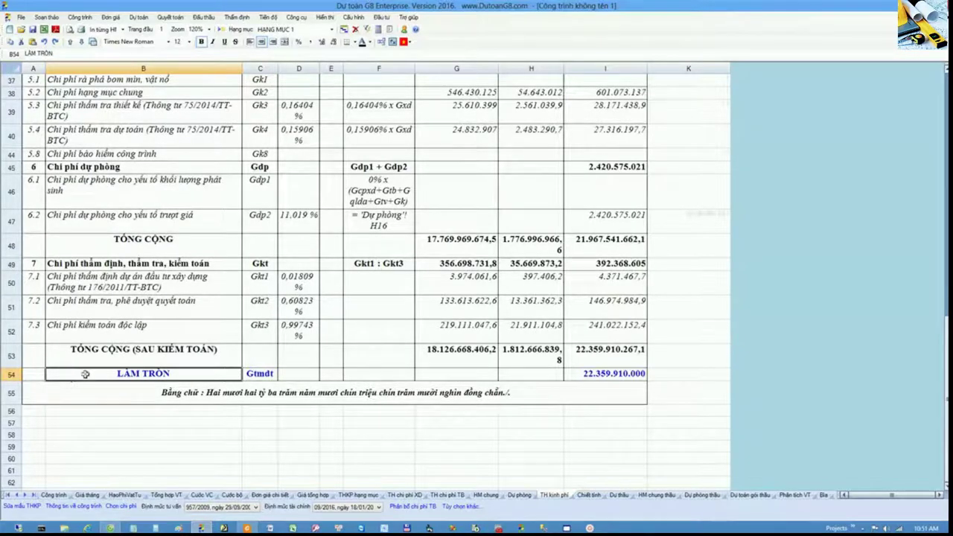
click(128, 290)
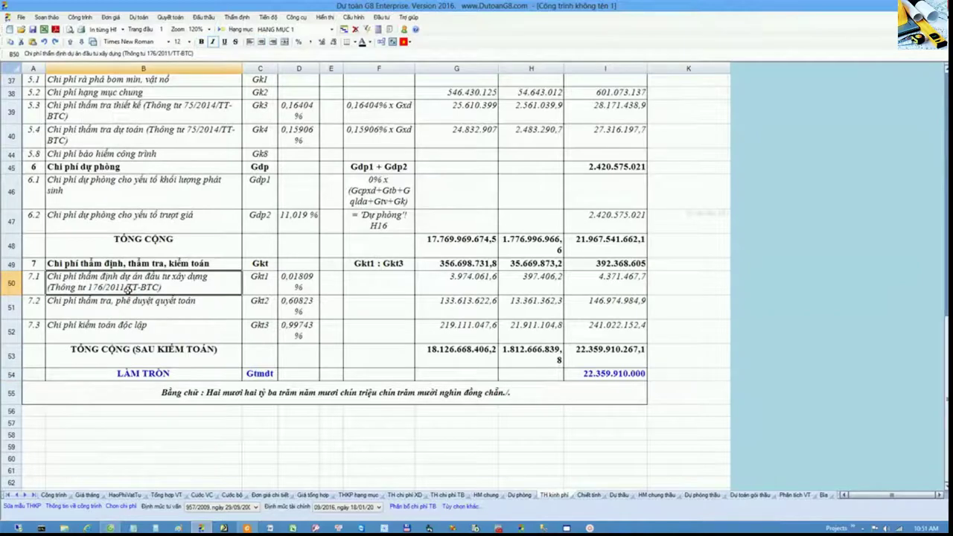
drag(15, 265, 25, 355)
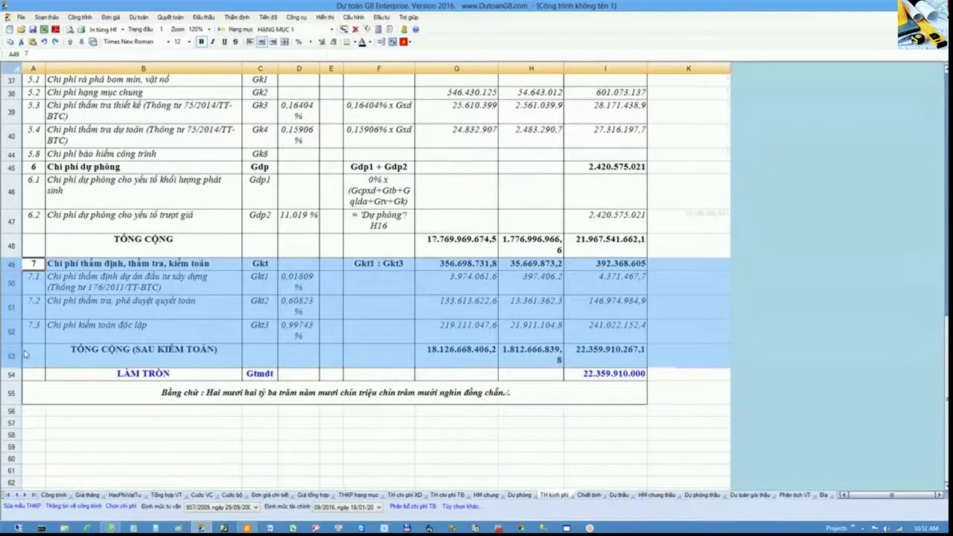
click(127, 375)
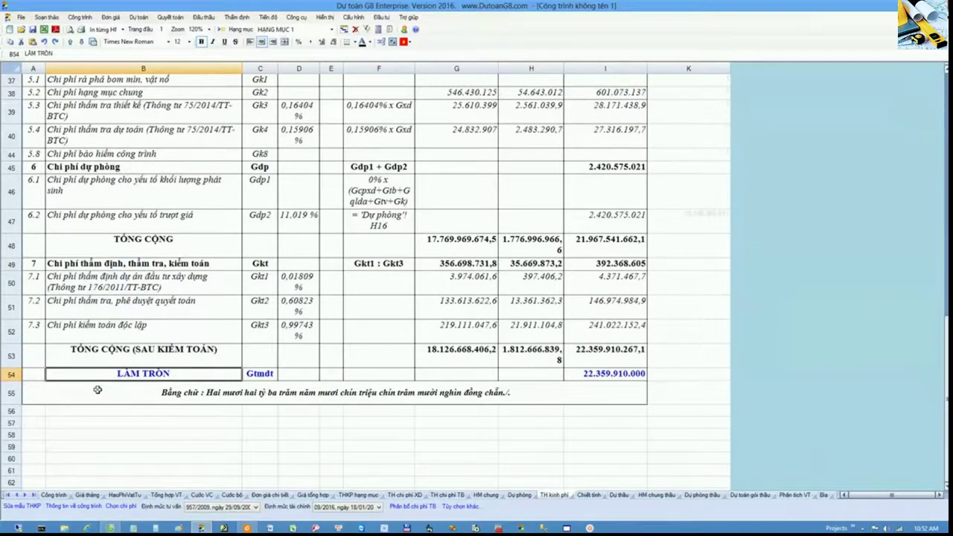
drag(17, 110, 16, 159)
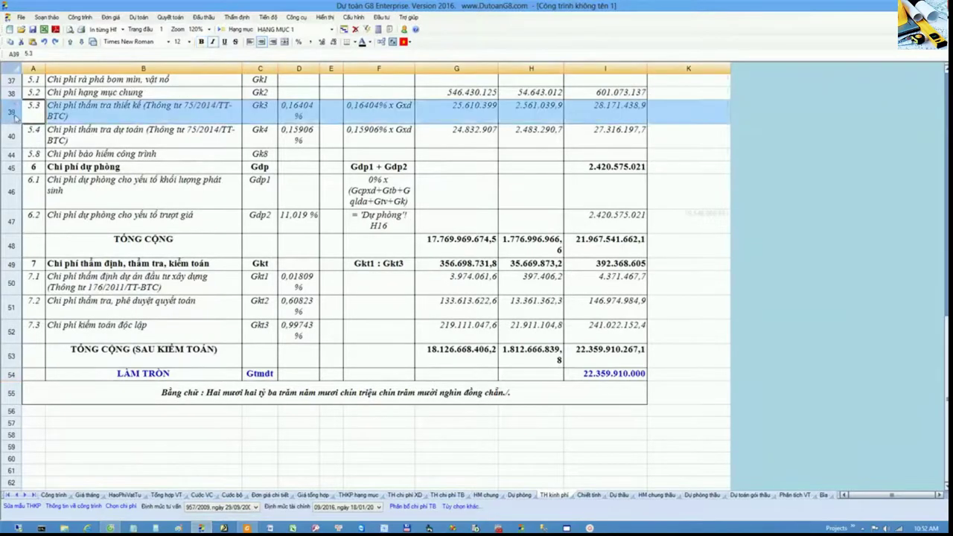
click(253, 205)
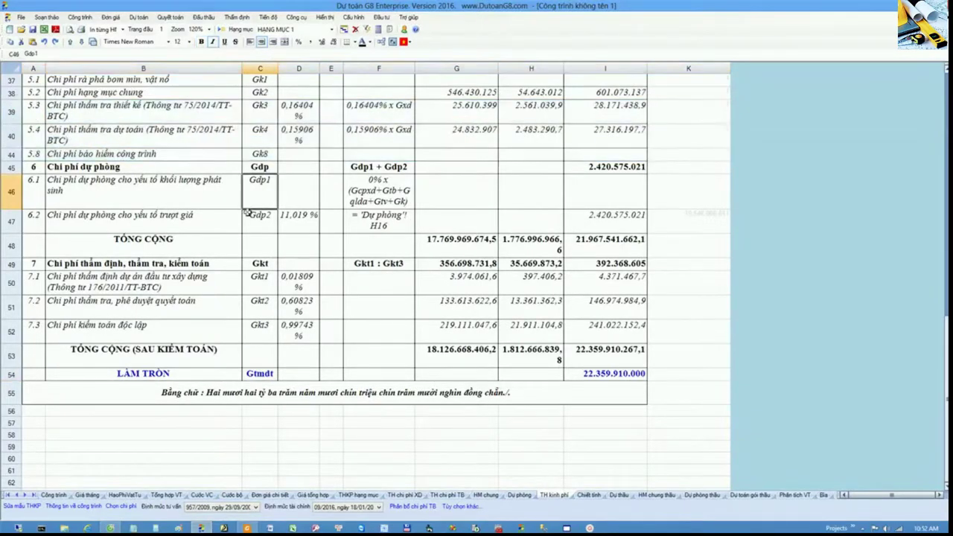